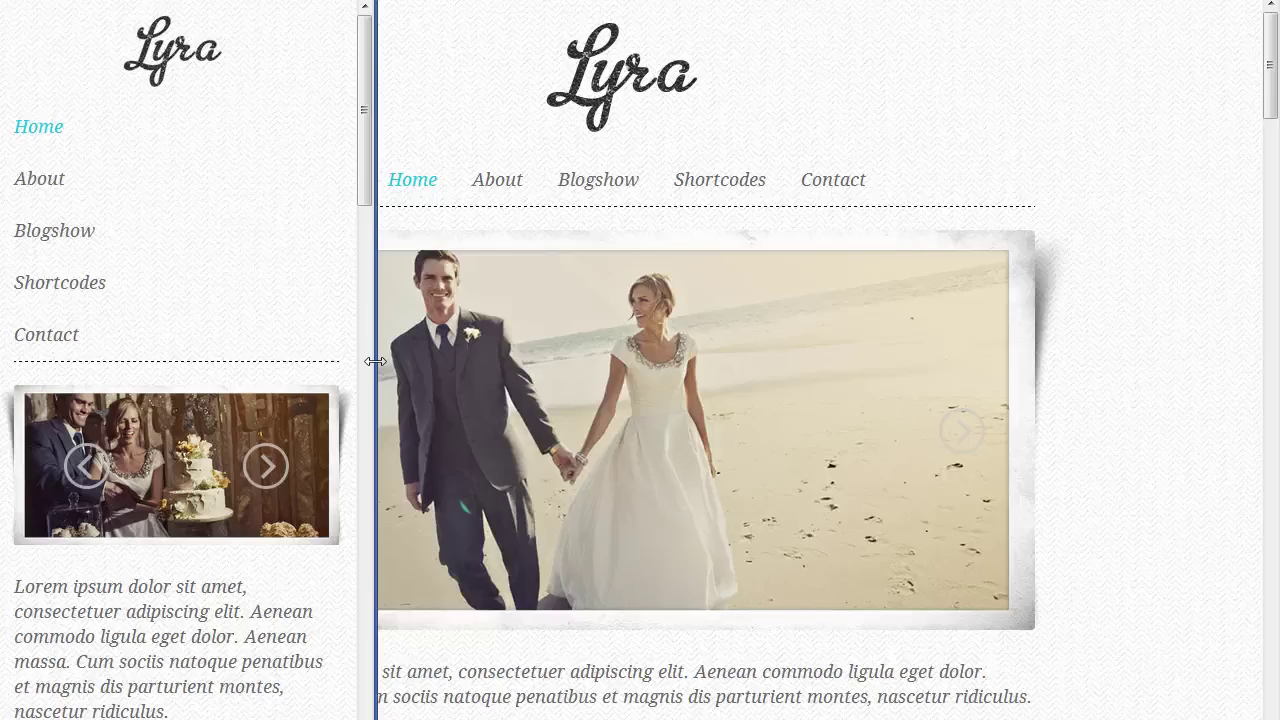
Drag the preview divider to the far right so the wedding demo fills the desktop width
left_click(280, 228)
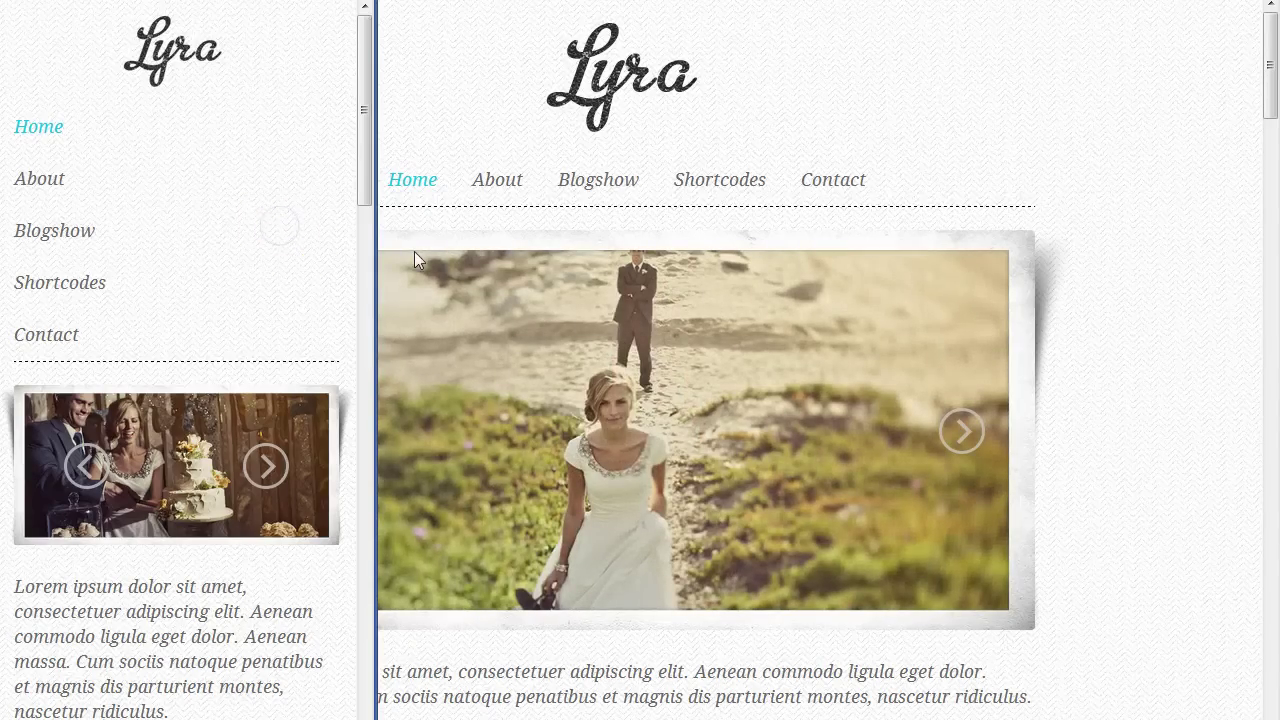
left_click_drag(366, 268, 268, 275)
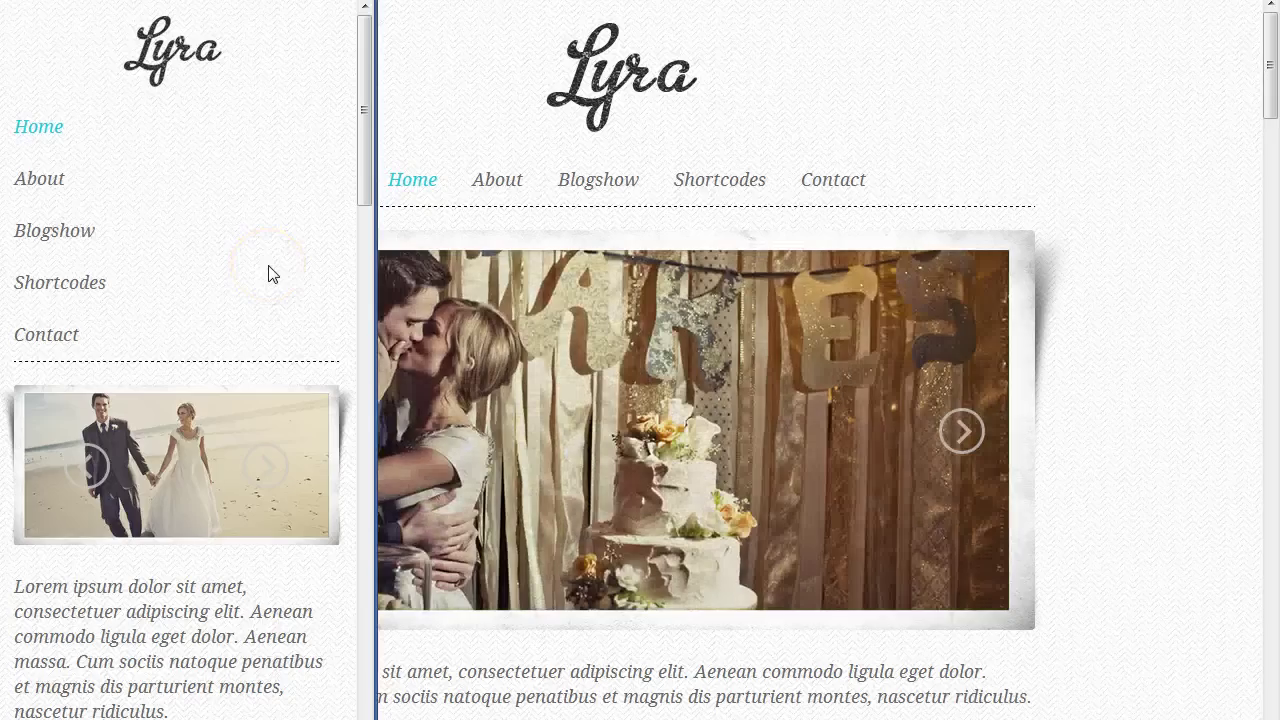
left_click_drag(363, 134, 391, 66)
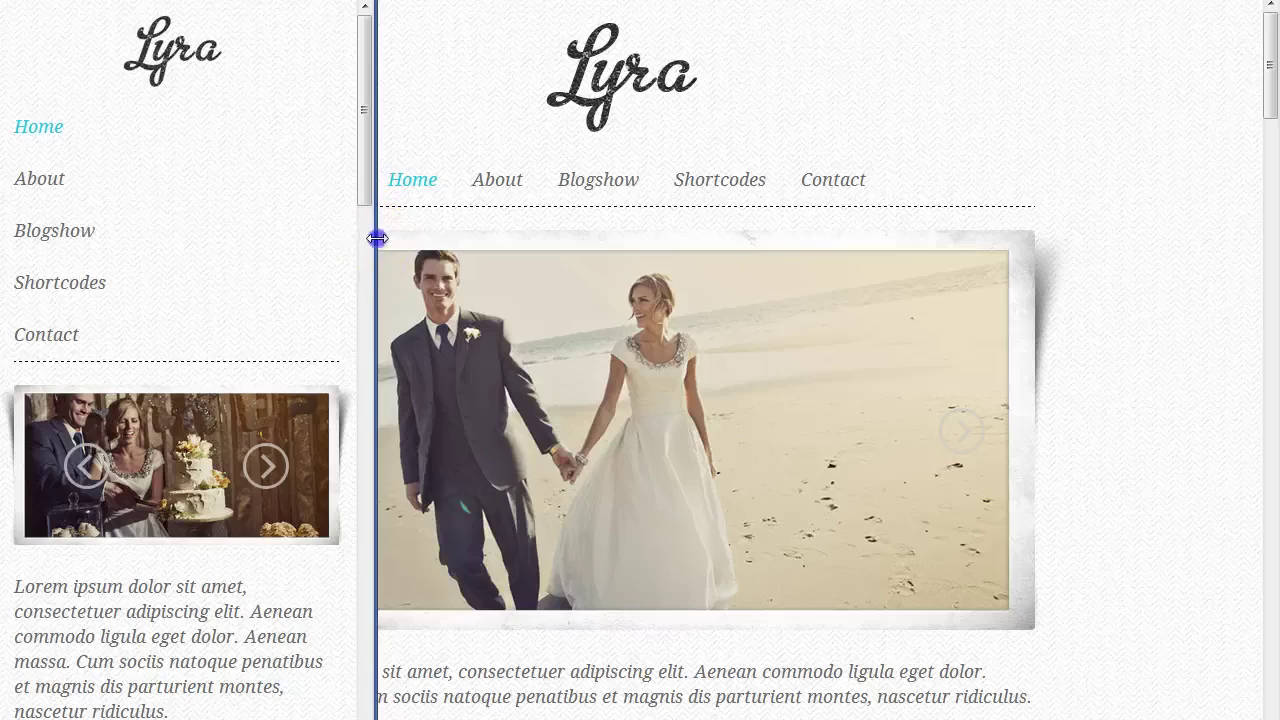
left_click_drag(377, 238, 1278, 276)
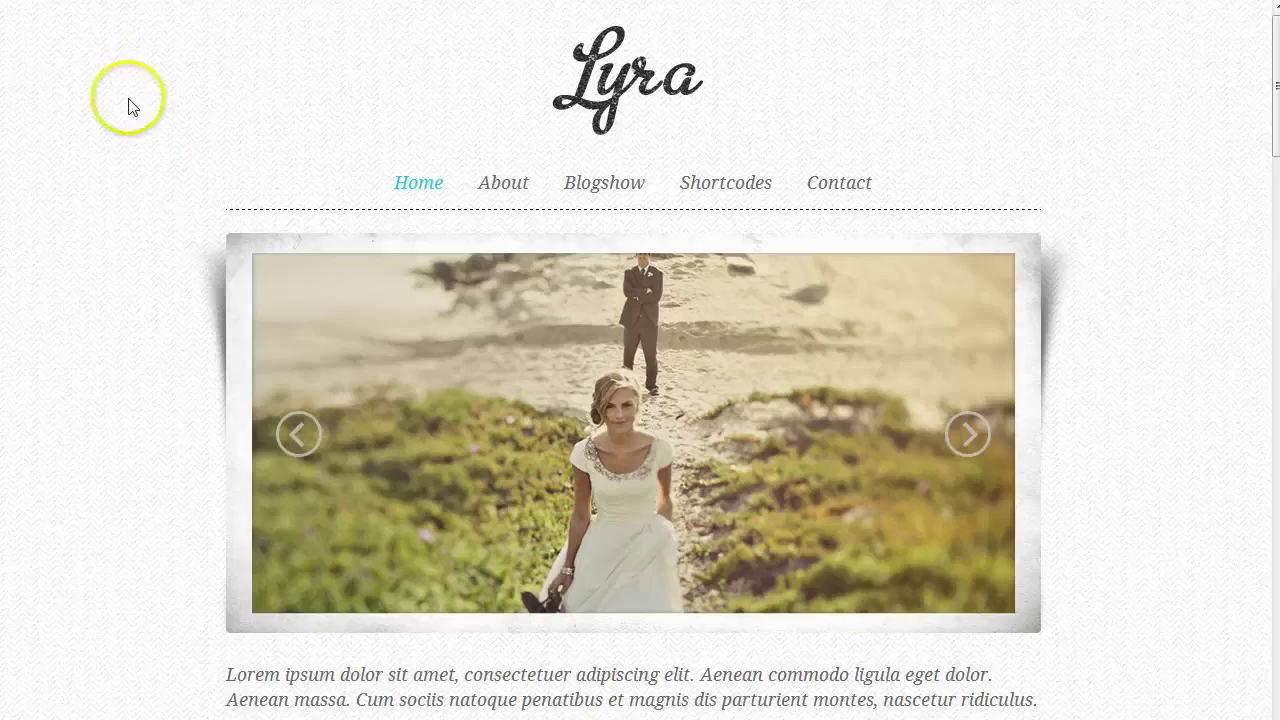
Browse the posts and galleries, then view the First Blog Post entry (Jul 16, 2012, Weddings) from its top
left_click(137, 114)
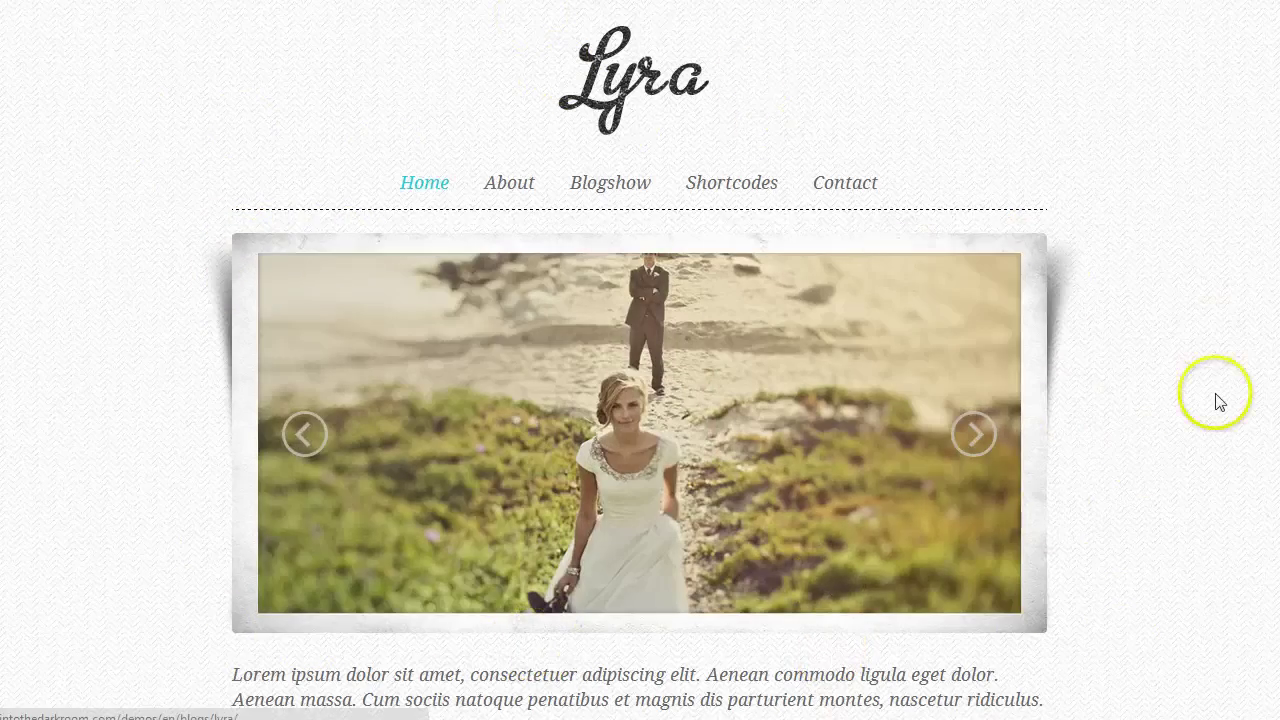
scroll(1213, 405, "down", 4)
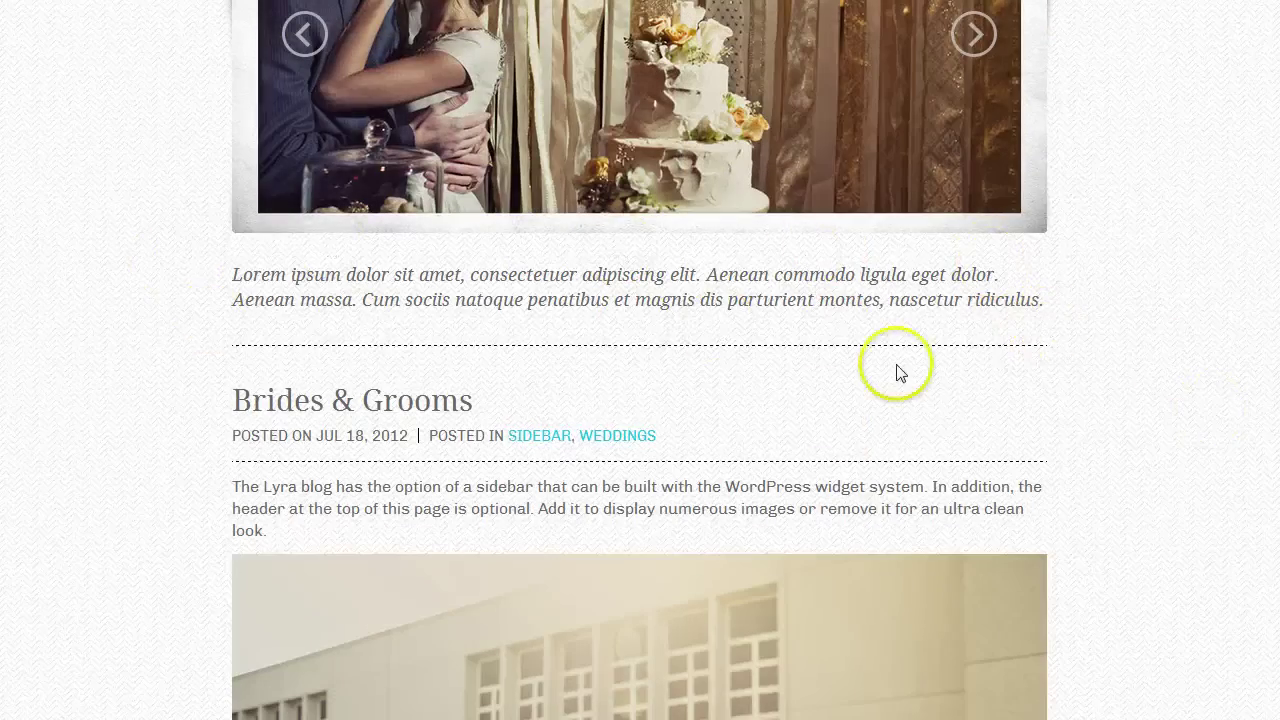
scroll(894, 369, "down", 2)
scroll(1089, 470, "down", 1)
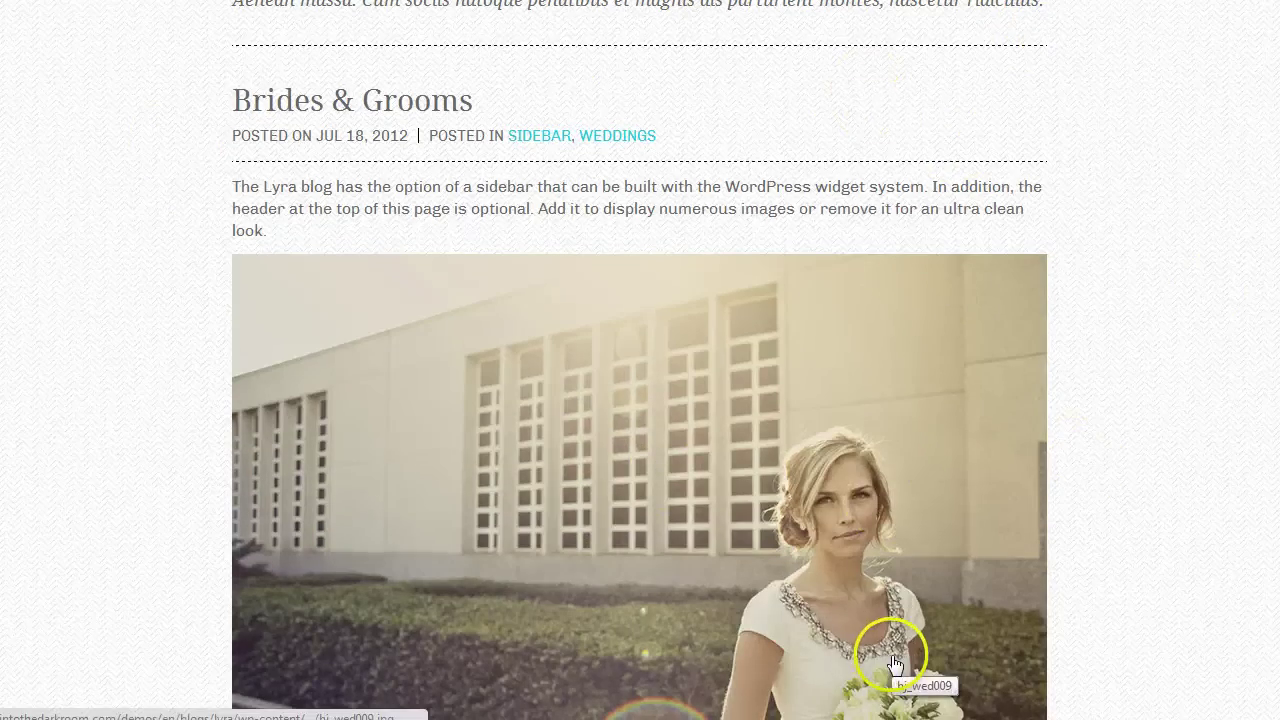
scroll(1114, 466, "down", 1)
scroll(1114, 466, "down", 10)
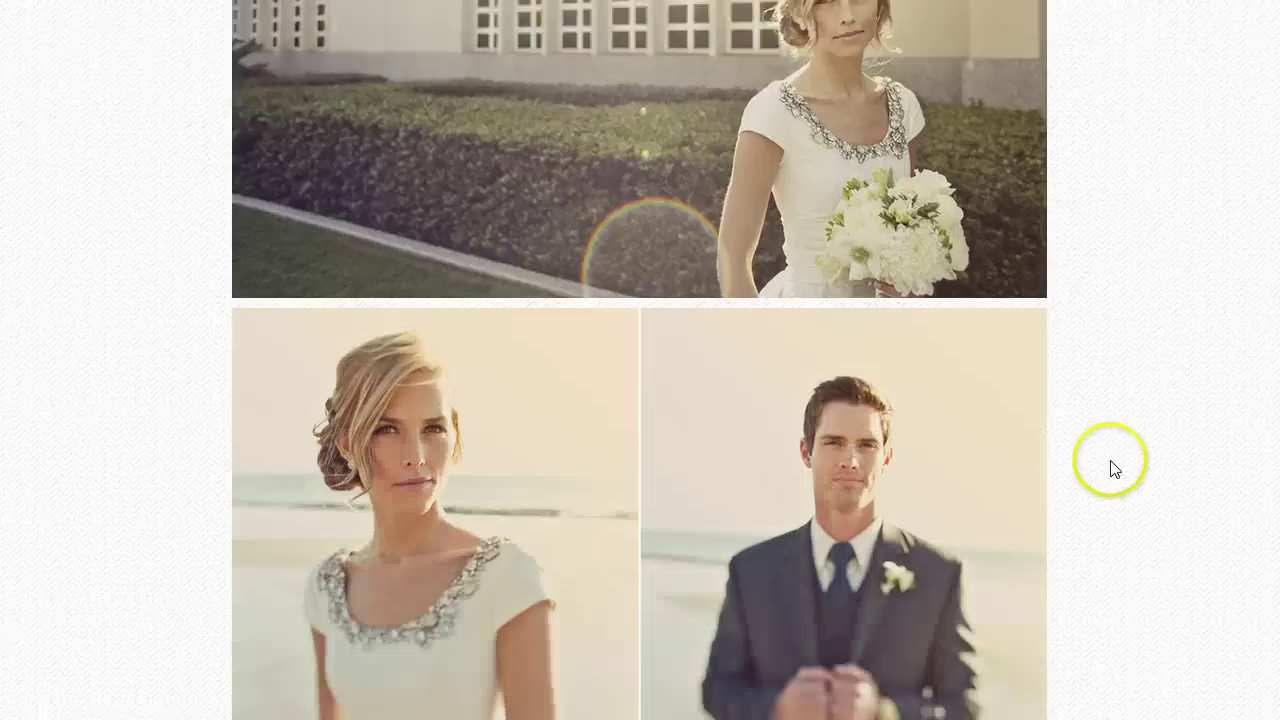
scroll(1114, 478, "down", 15)
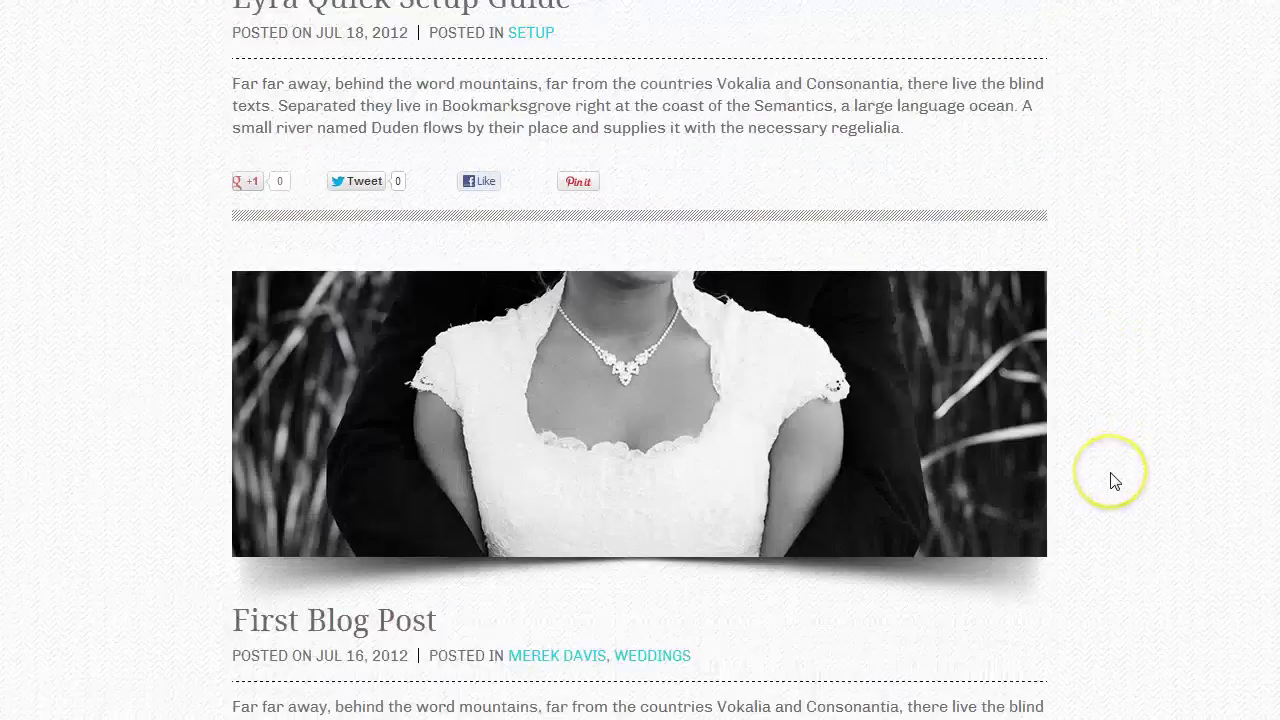
scroll(1114, 482, "down", 6)
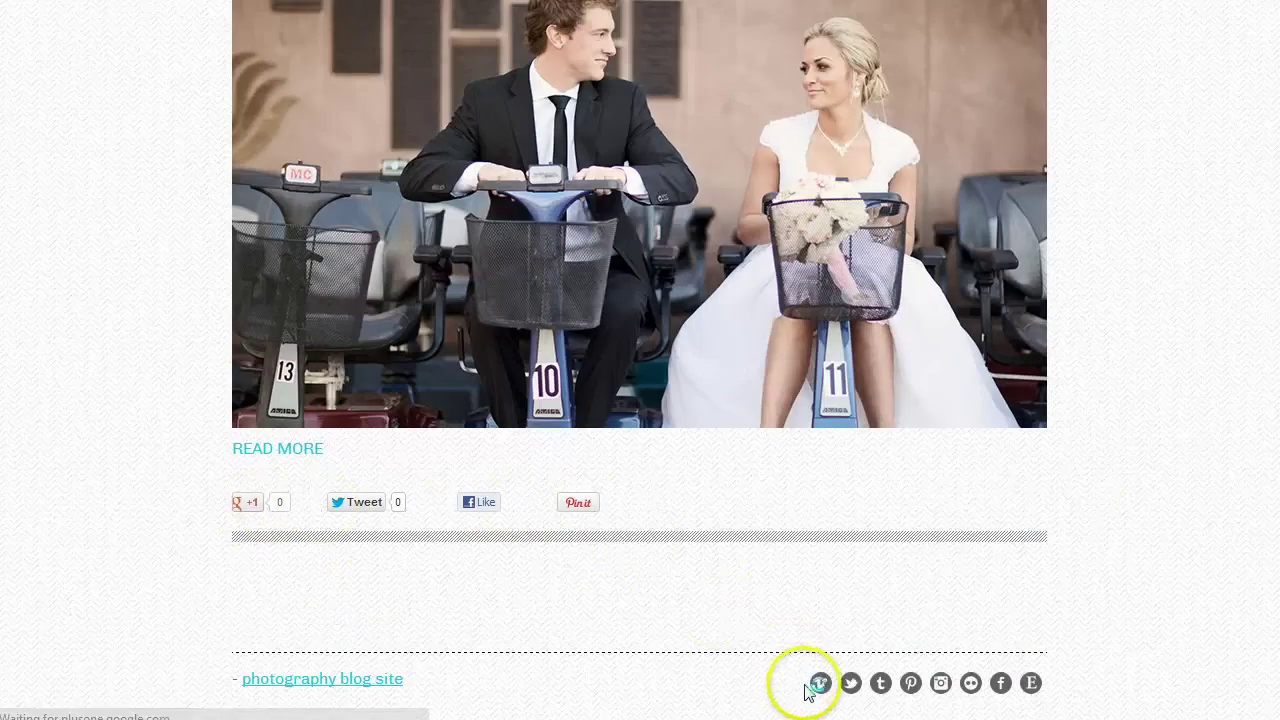
scroll(1192, 605, "up", 6)
scroll(1185, 595, "up", 9)
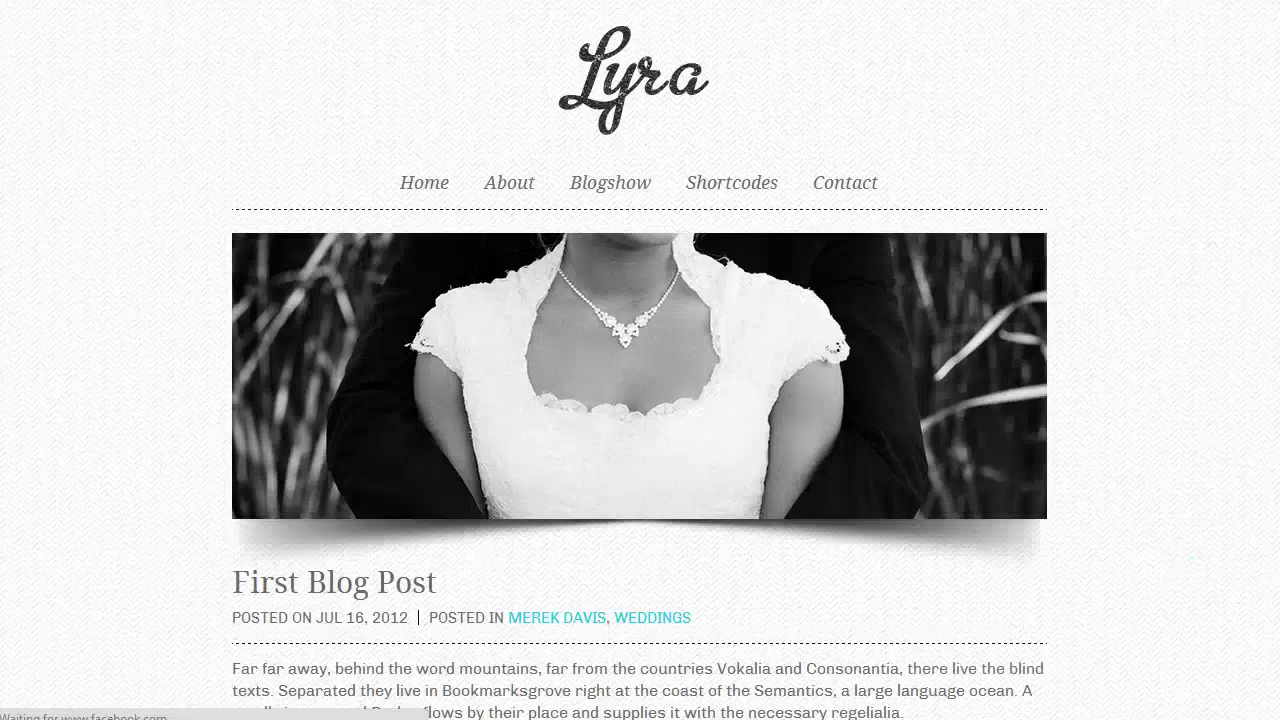
scroll(640, 400, "down", 4)
scroll(640, 400, "down", 15)
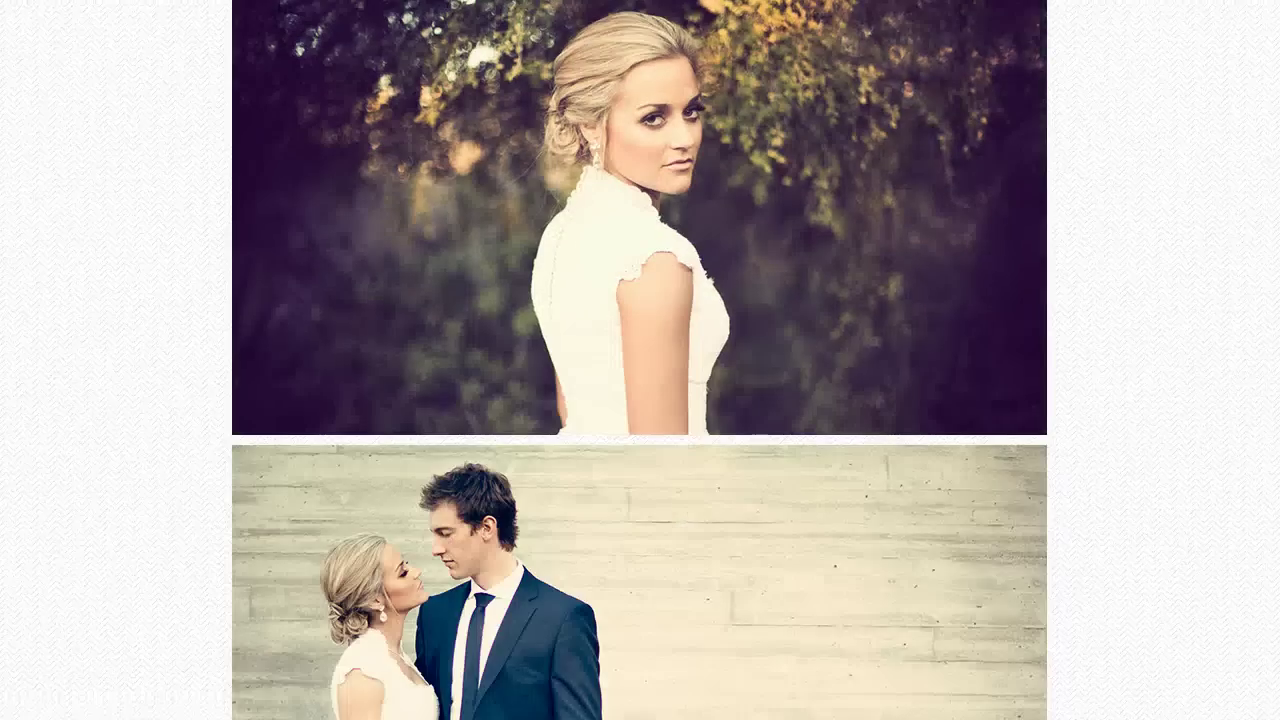
scroll(640, 400, "down", 4)
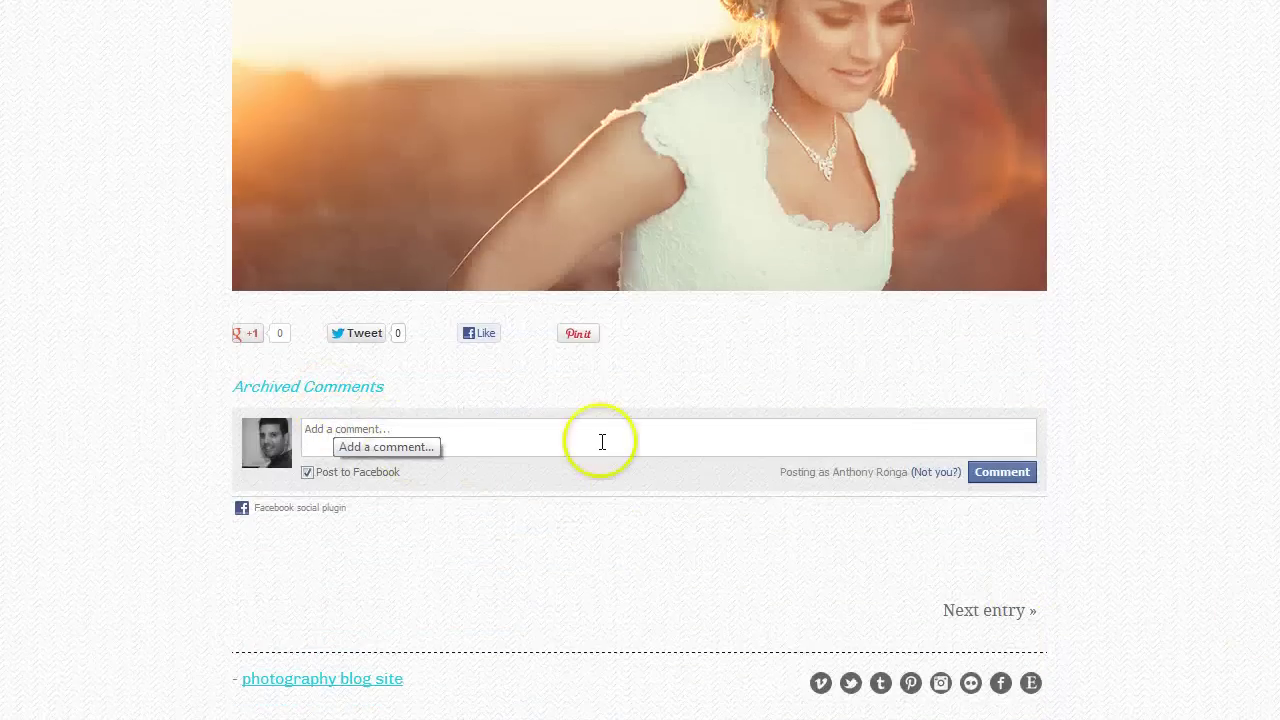
scroll(640, 400, "up", 20)
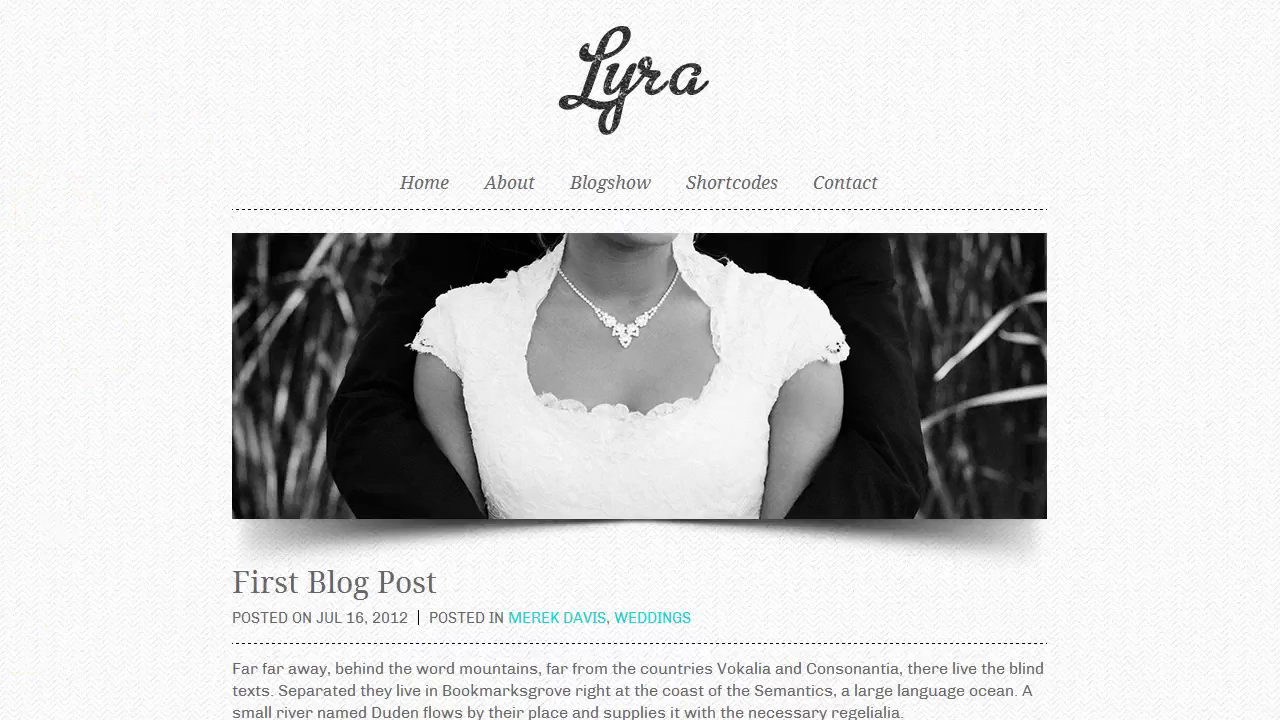
Set Use Header Border to False in the Header settings and save
key("alt+Tab")
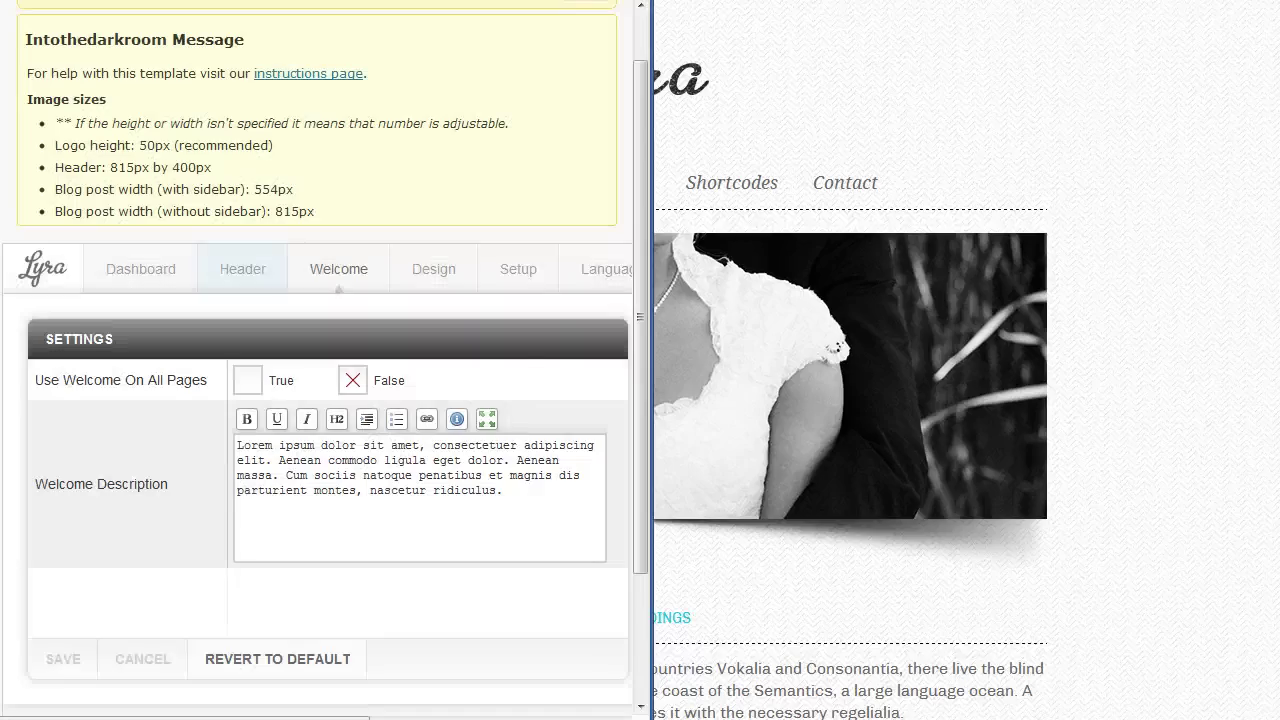
left_click(248, 280)
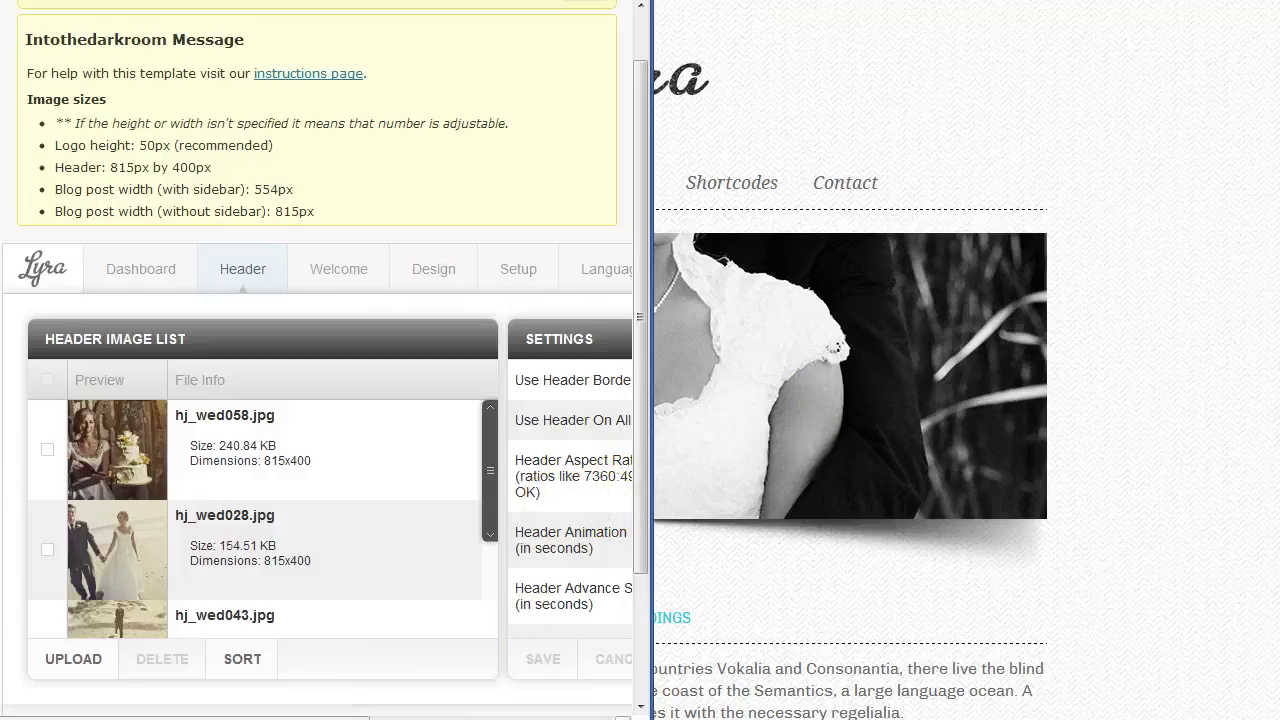
scroll(340, 718, "right", 5)
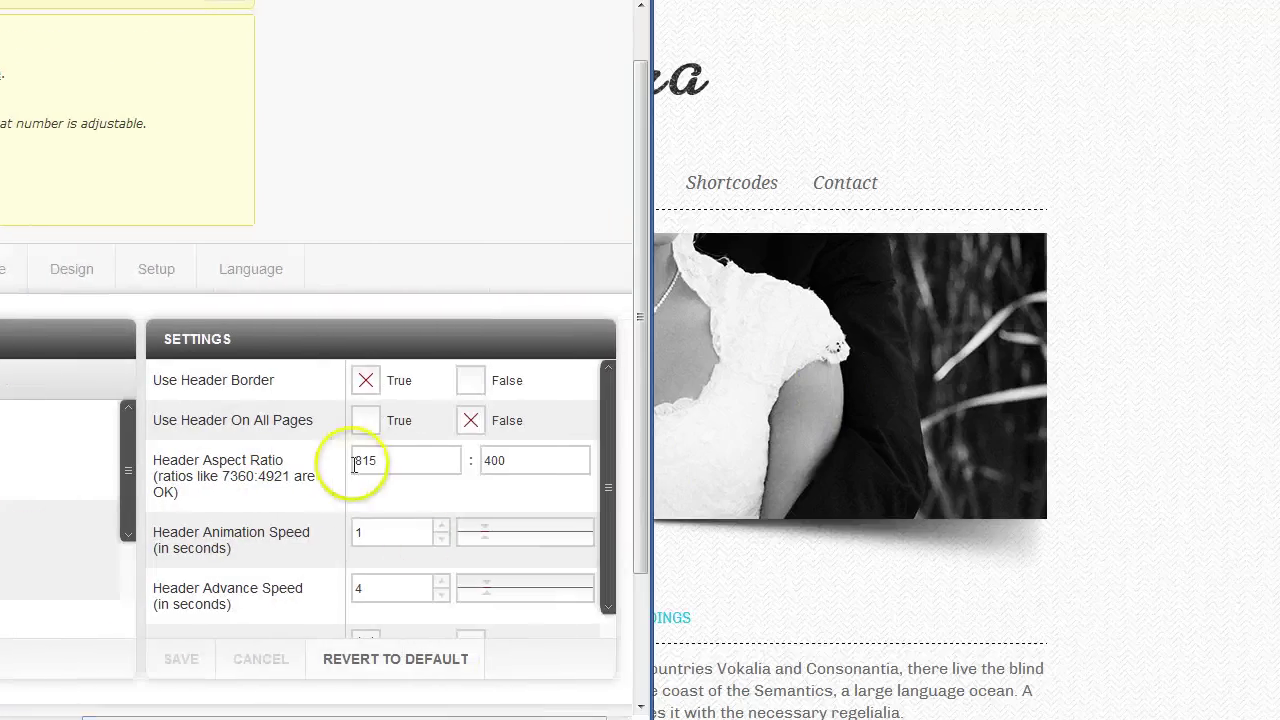
left_click(470, 383)
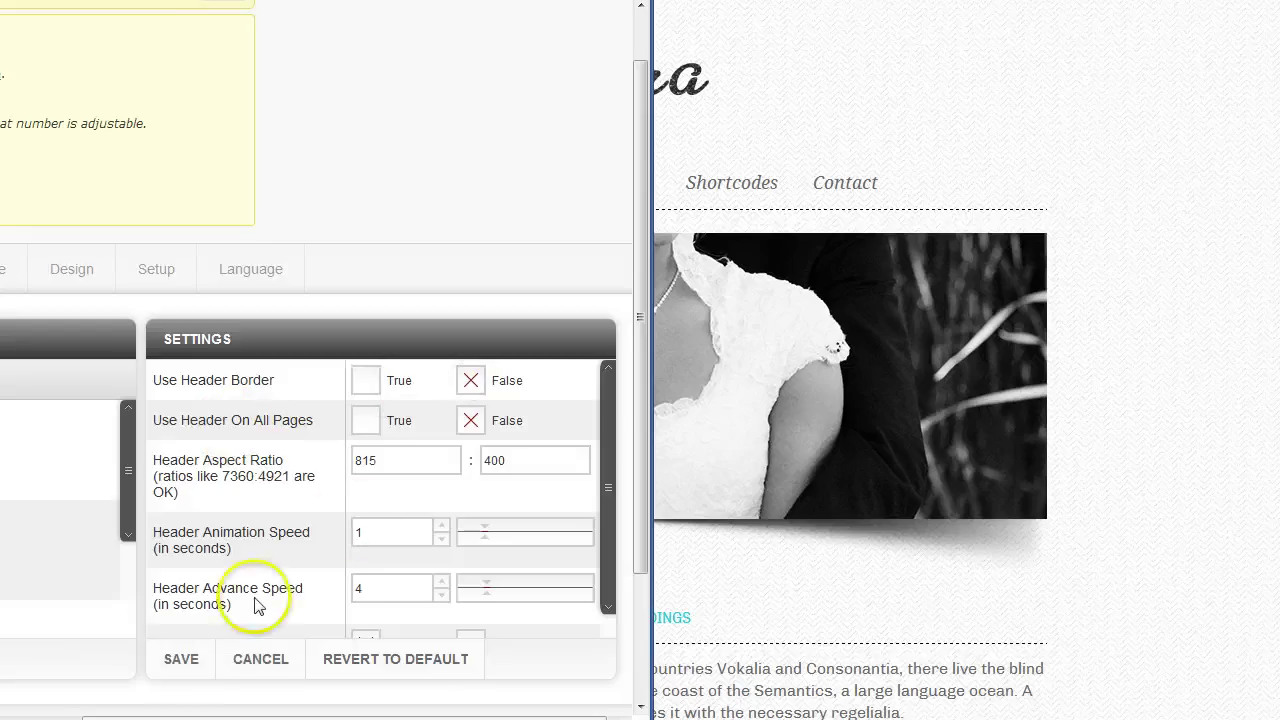
left_click(181, 659)
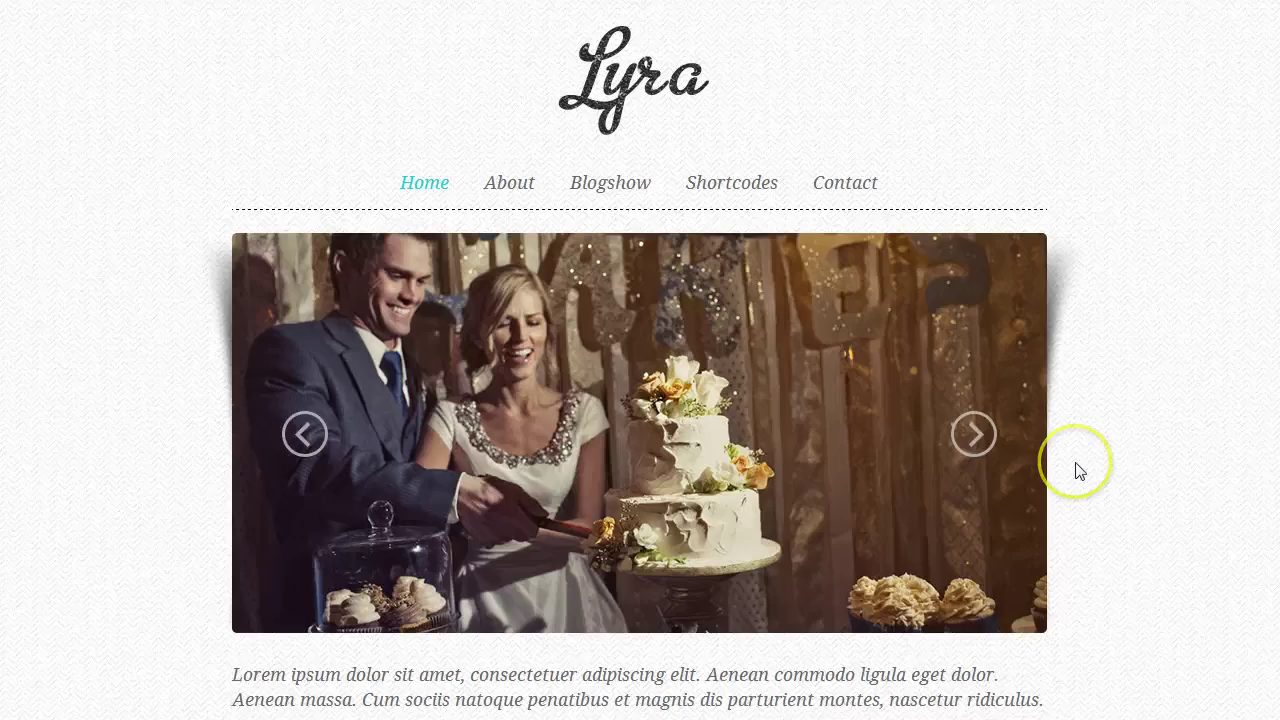
scroll(969, 320, "down", 2)
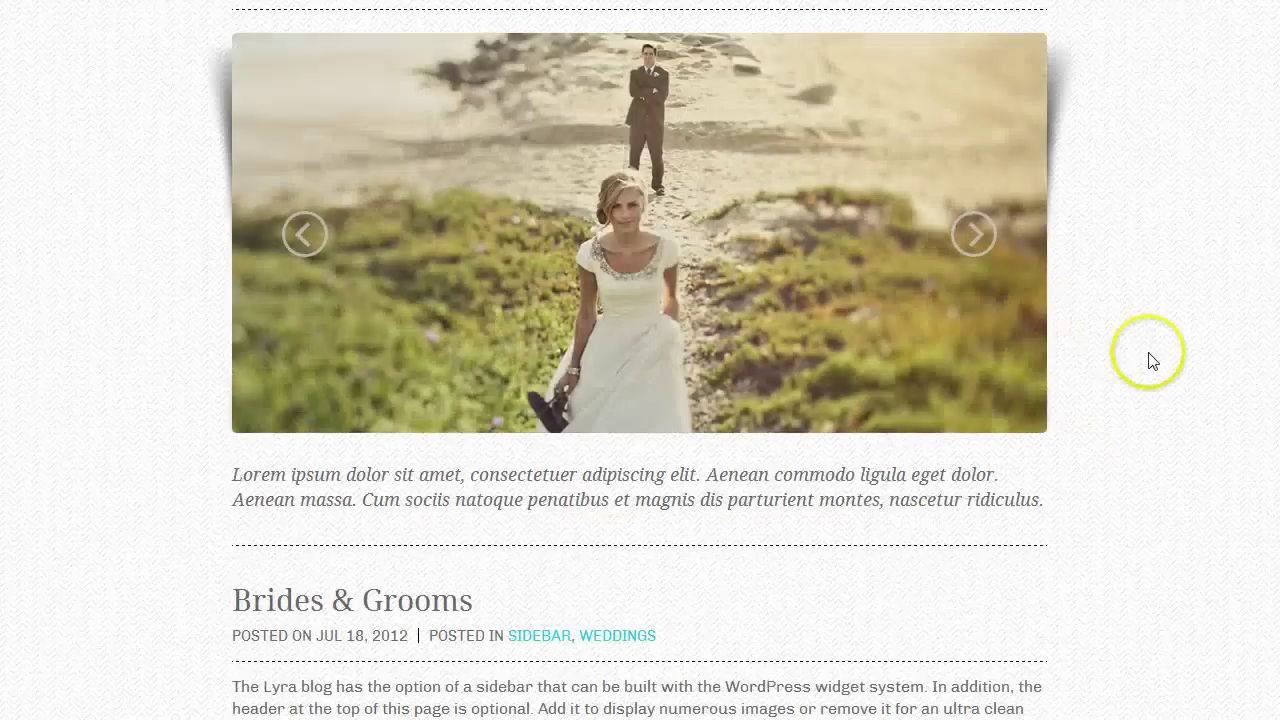
scroll(1150, 360, "up", 2)
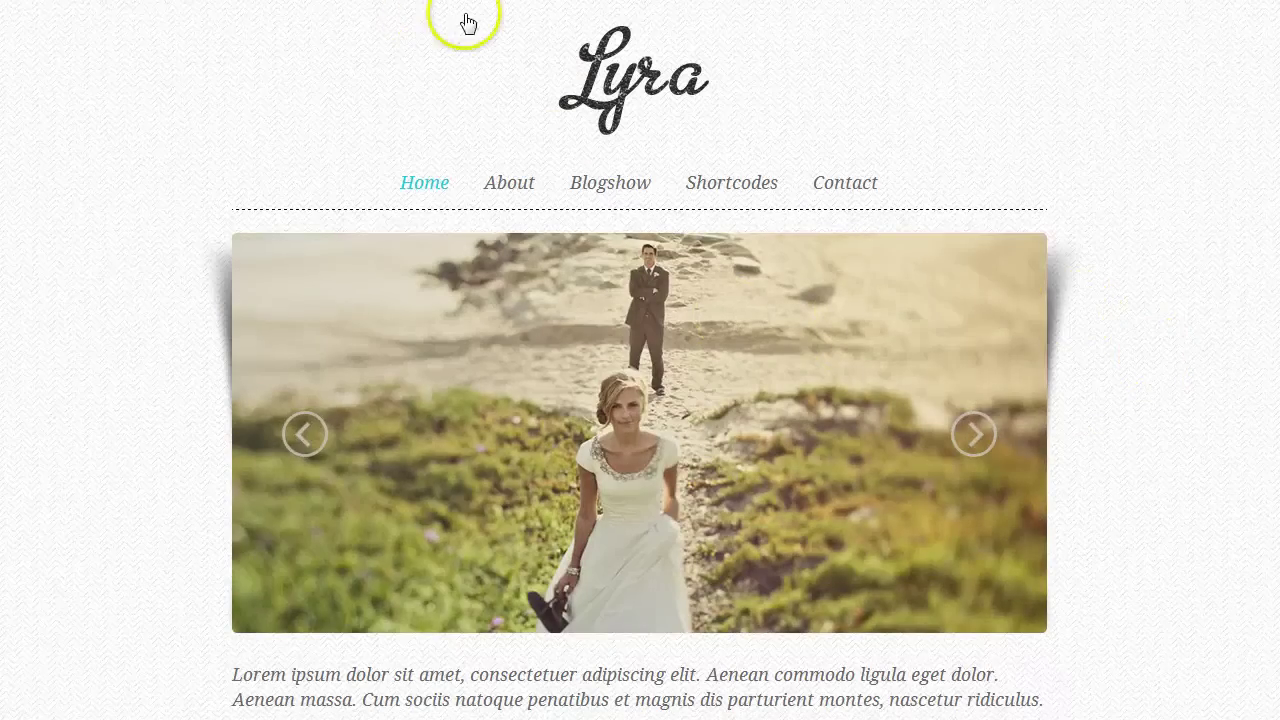
Go to the Design settings and look over the logo position choices
key("alt+Tab")
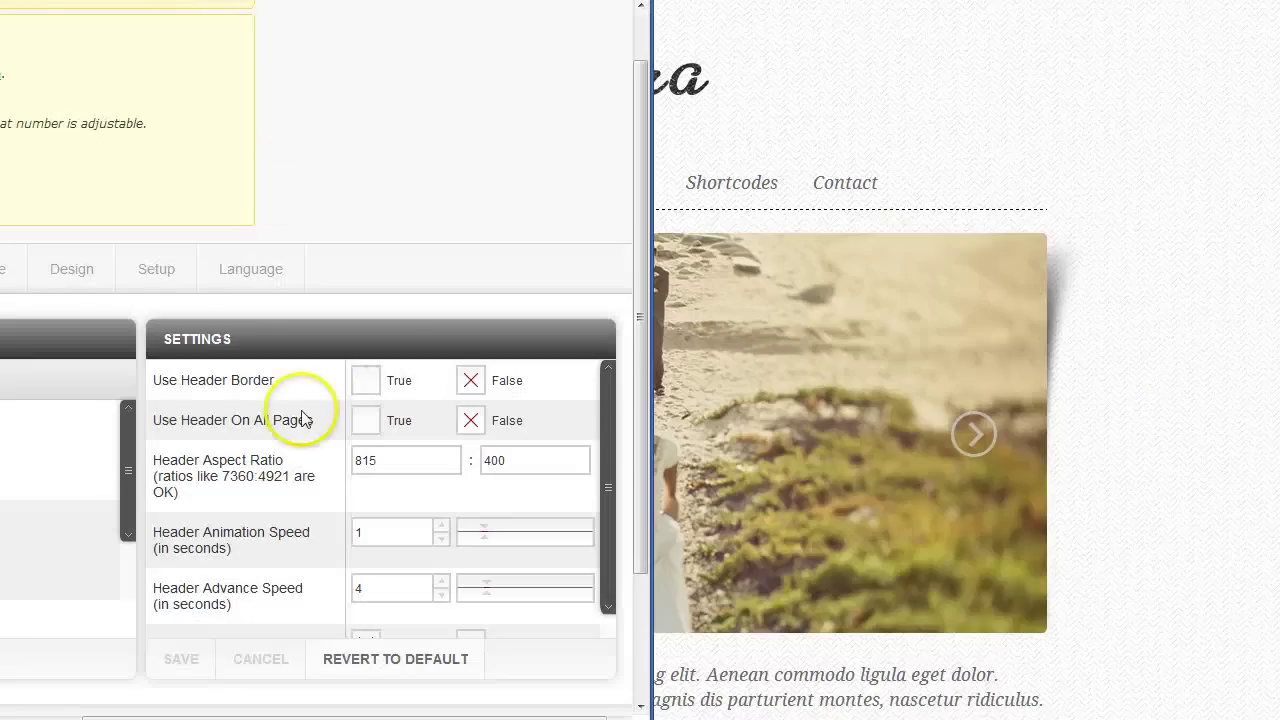
left_click(82, 274)
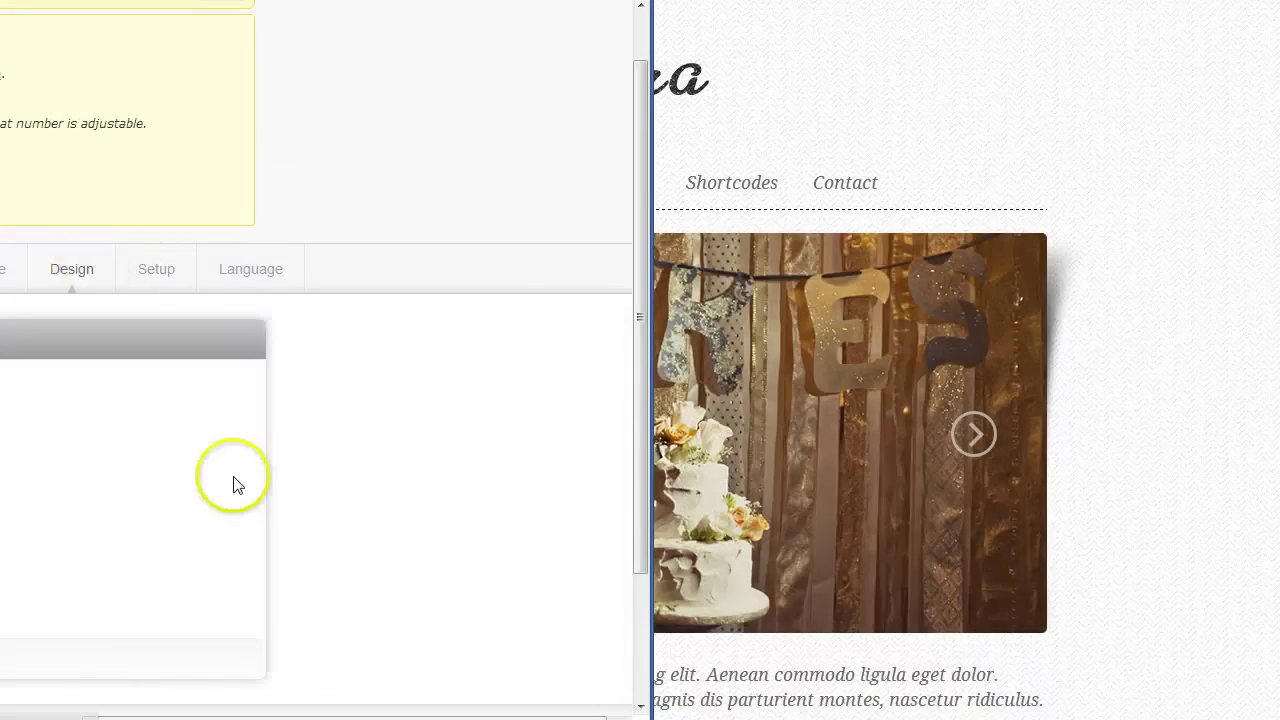
scroll(316, 480, "left", 5)
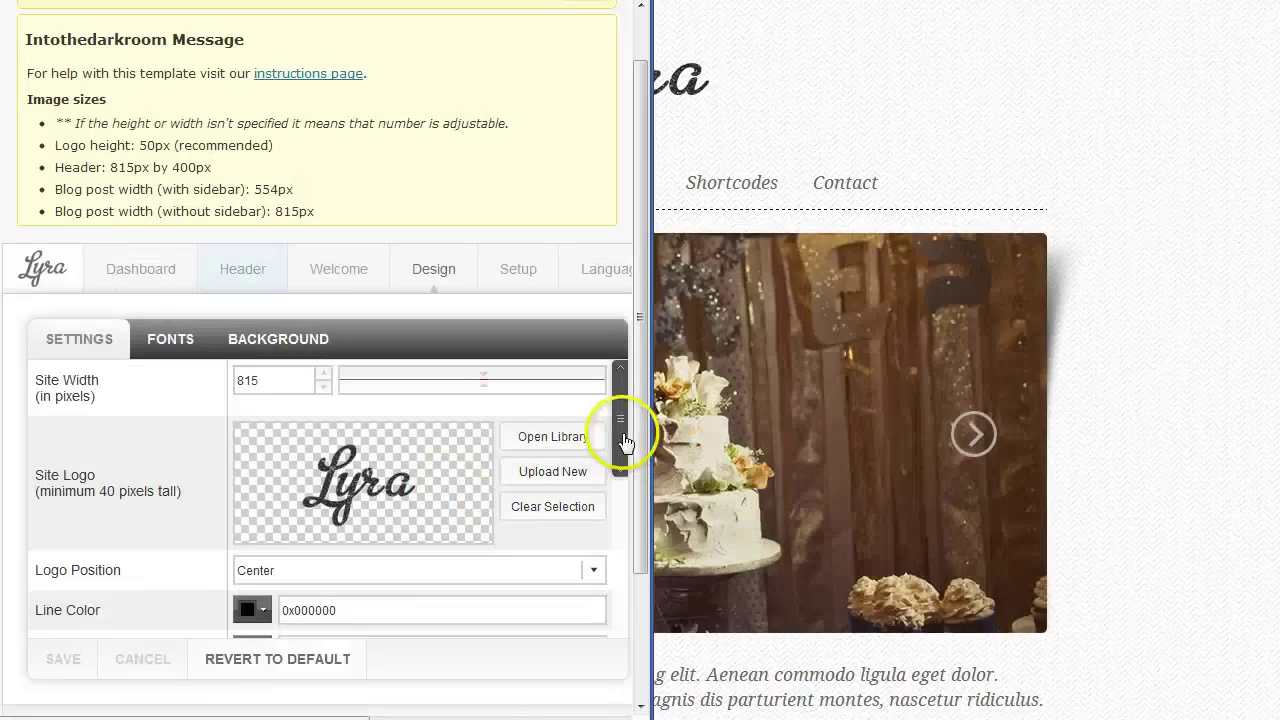
scroll(620, 429, "down", 1)
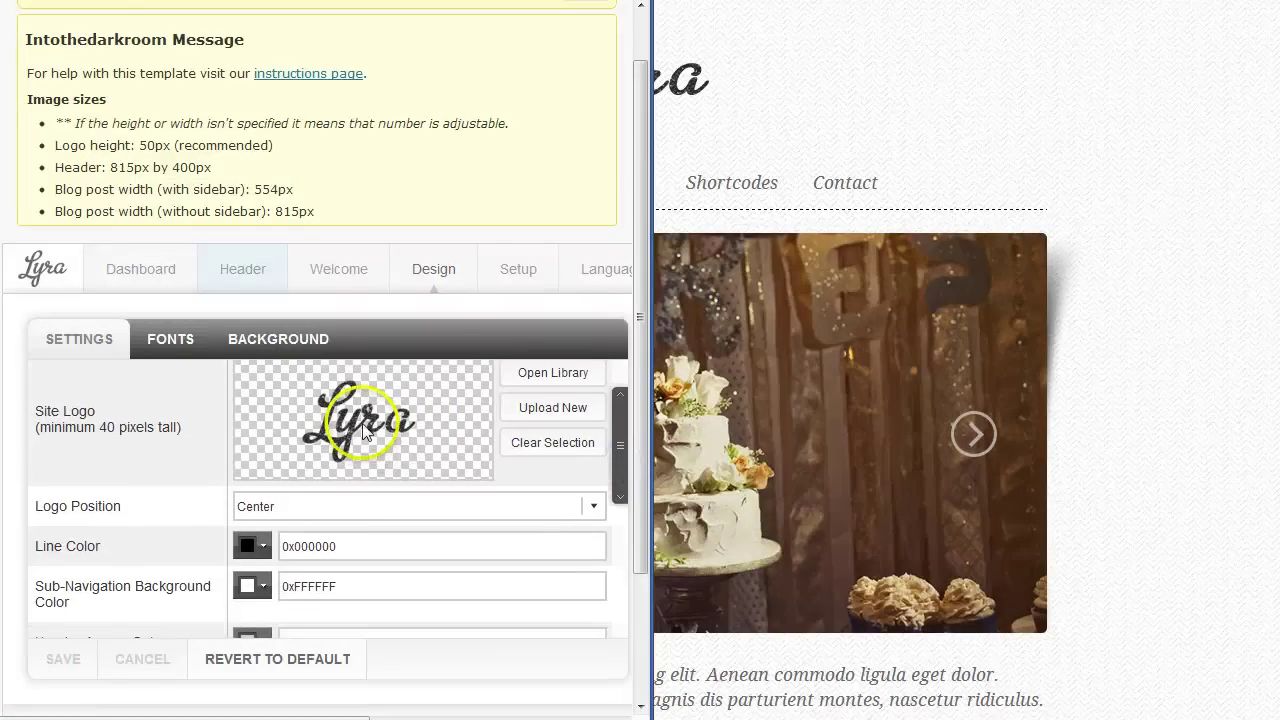
left_click(308, 510)
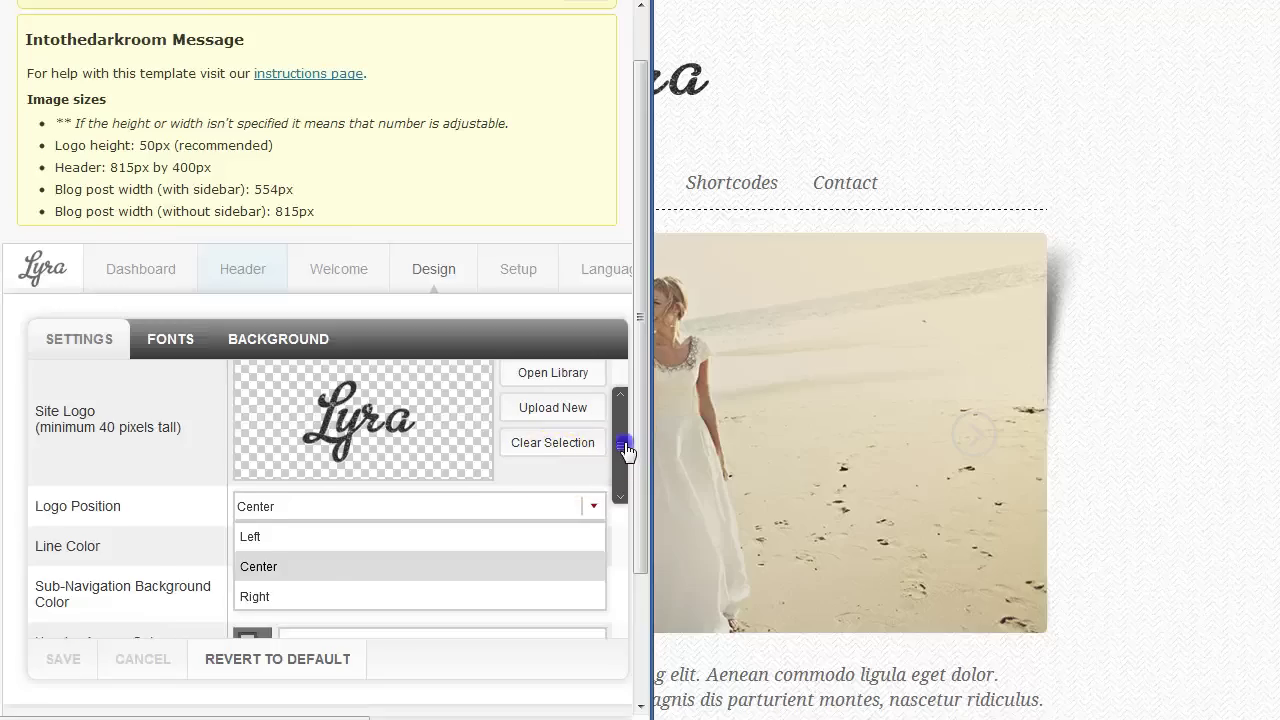
left_click_drag(623, 449, 621, 530)
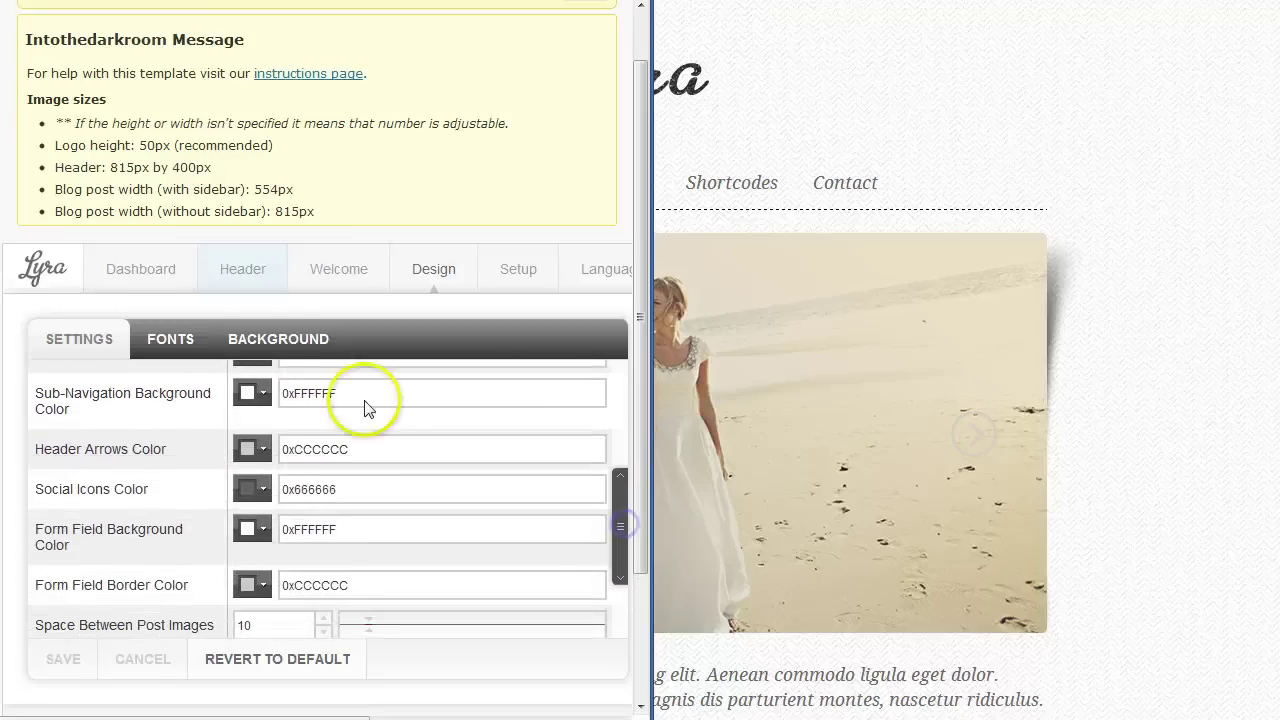
Set Use Theme Background to False and Gradient Top Color to teal 0x2AA0B5, then save
left_click(278, 338)
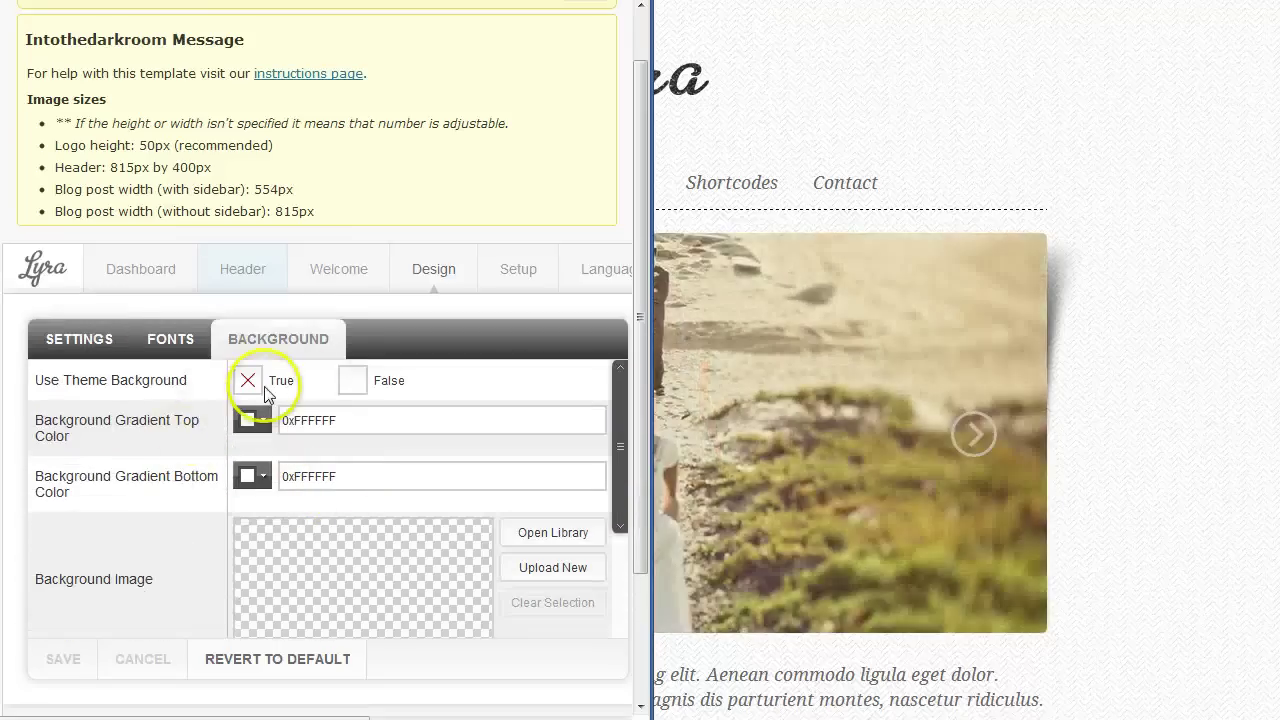
left_click(354, 381)
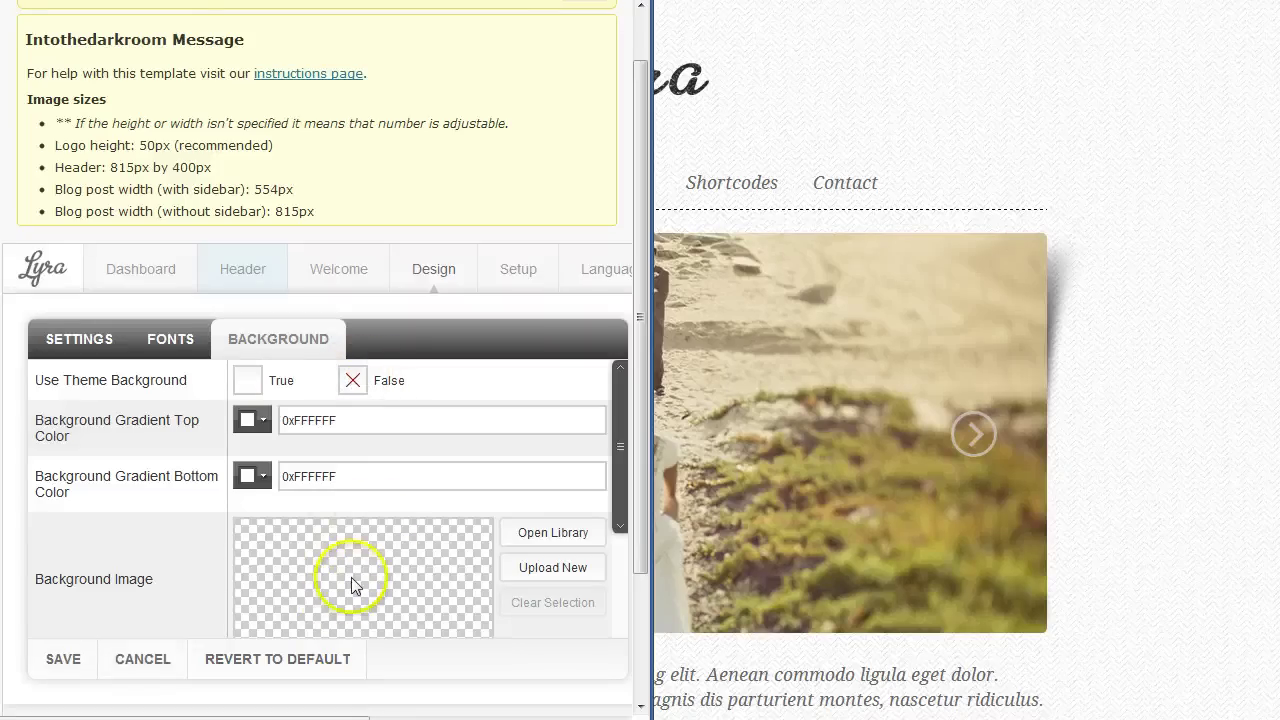
left_click(268, 420)
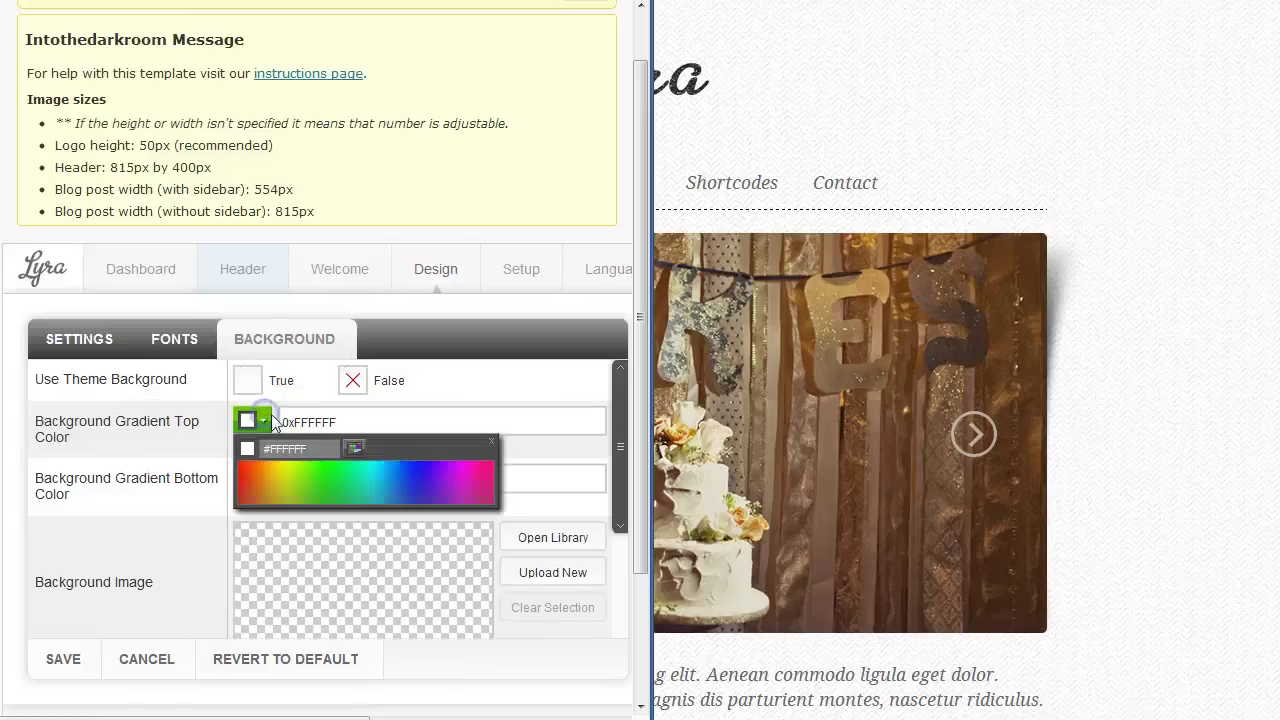
left_click(381, 498)
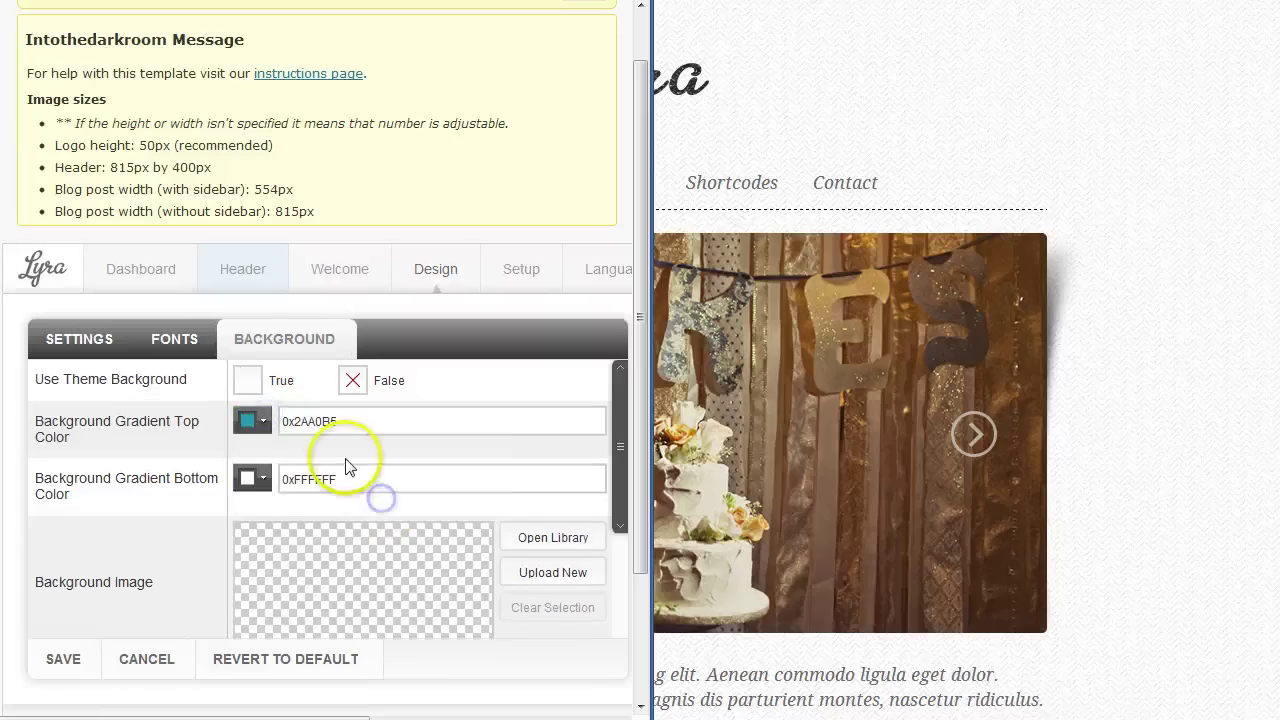
left_click(297, 421)
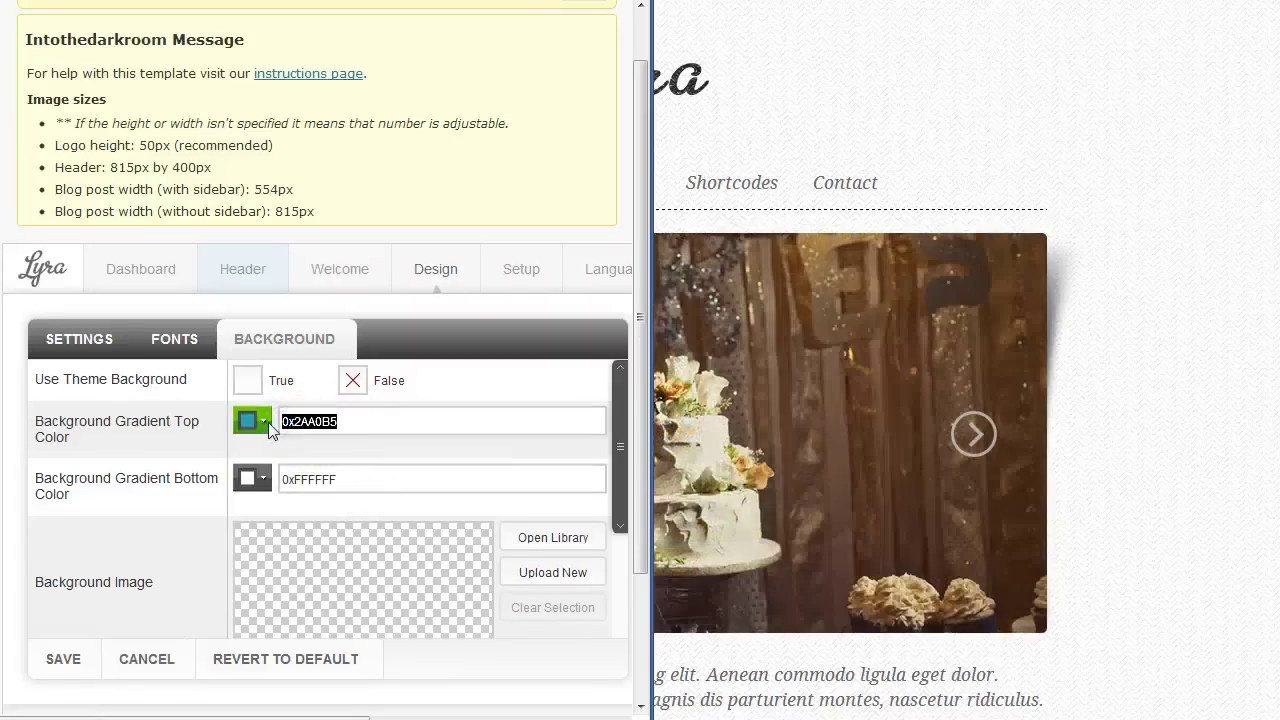
left_click(63, 659)
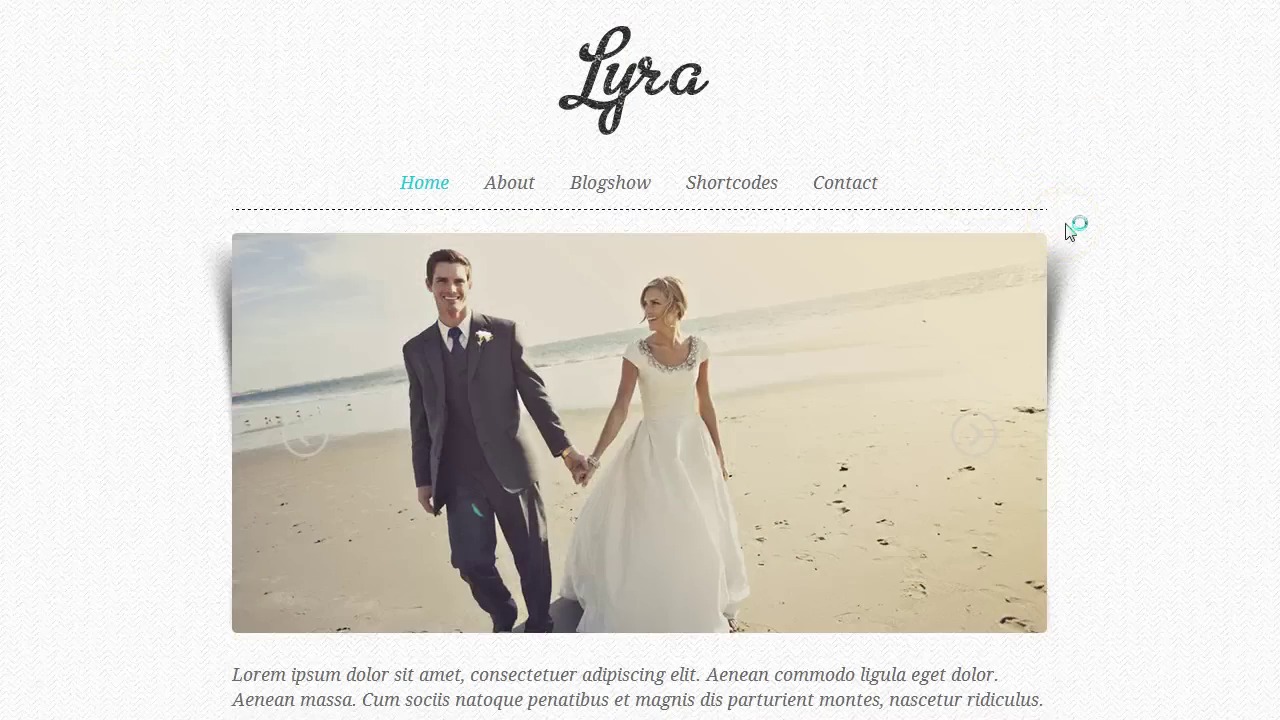
Reload the blog and scroll down to preview the teal background gradient
left_click(1129, 237)
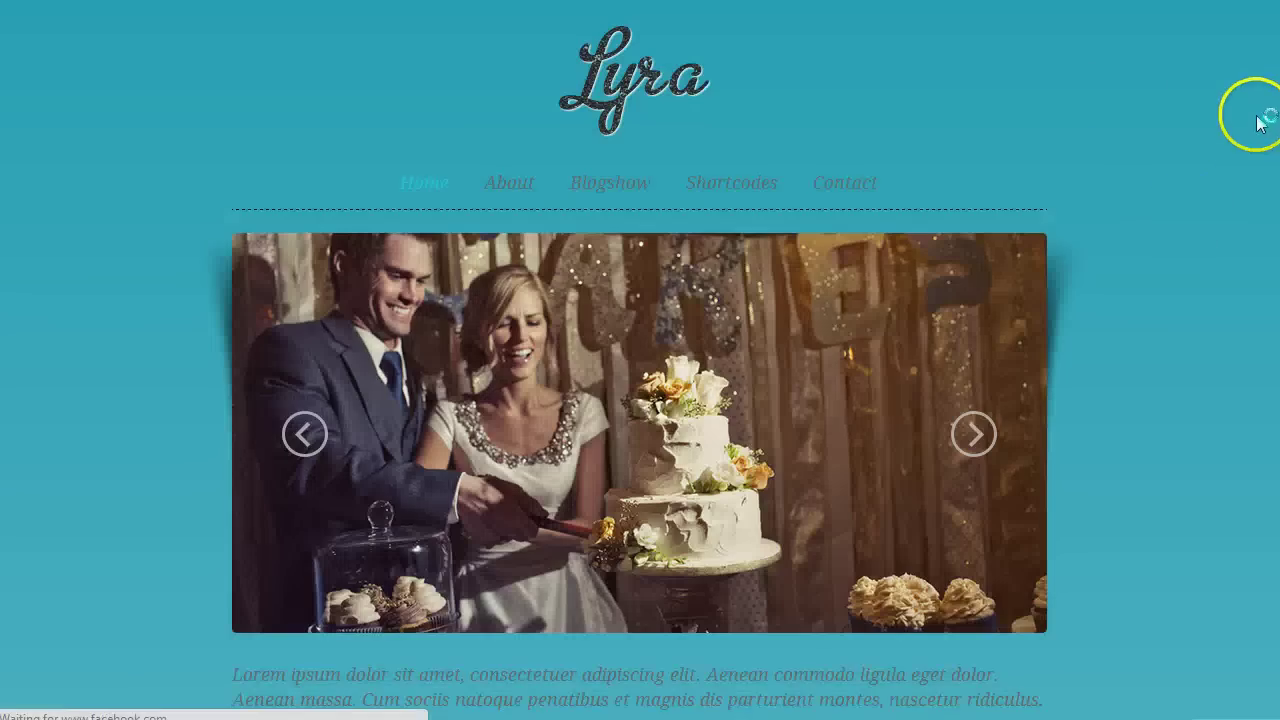
left_click_drag(1249, 114, 1213, 90)
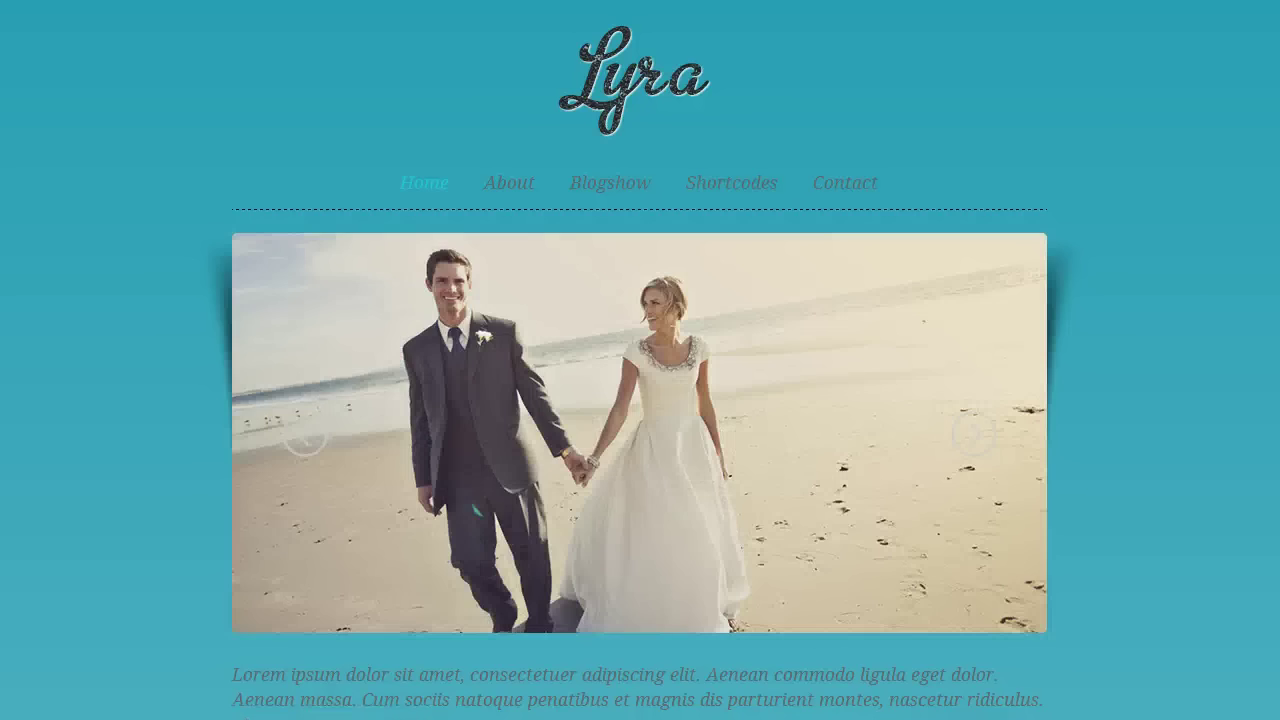
scroll(640, 360, "down", 20)
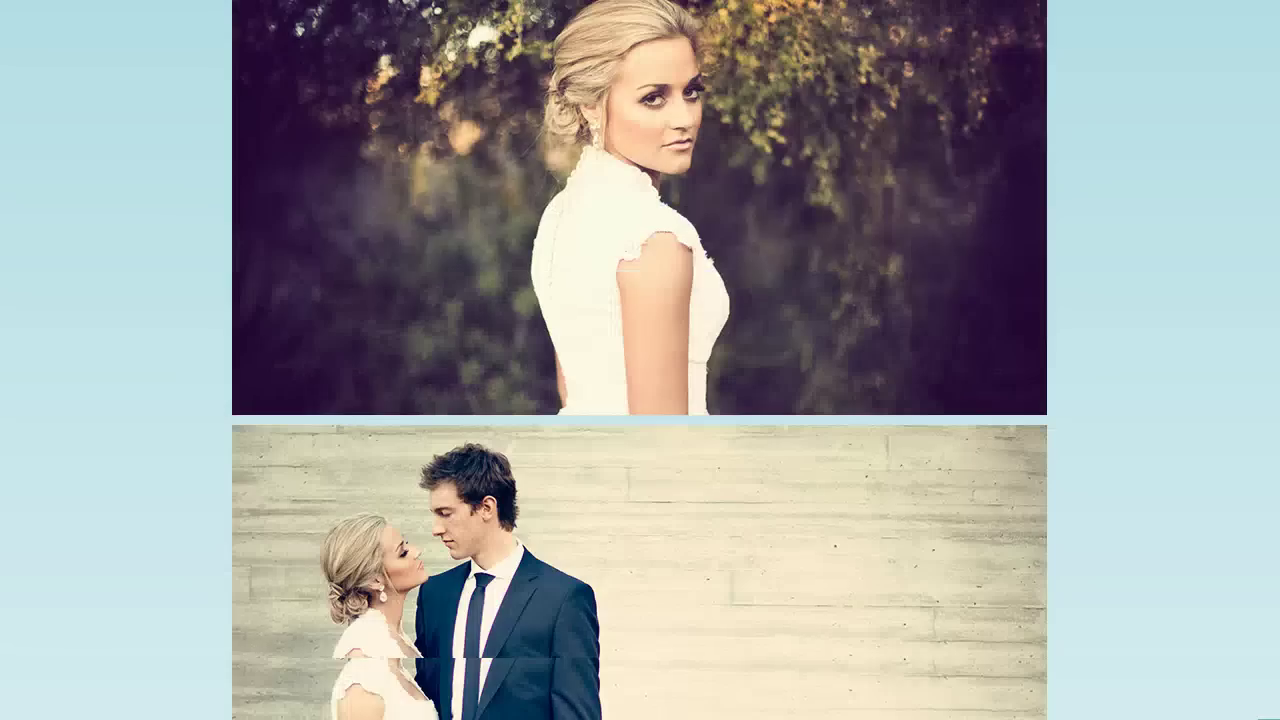
scroll(640, 360, "down", 2)
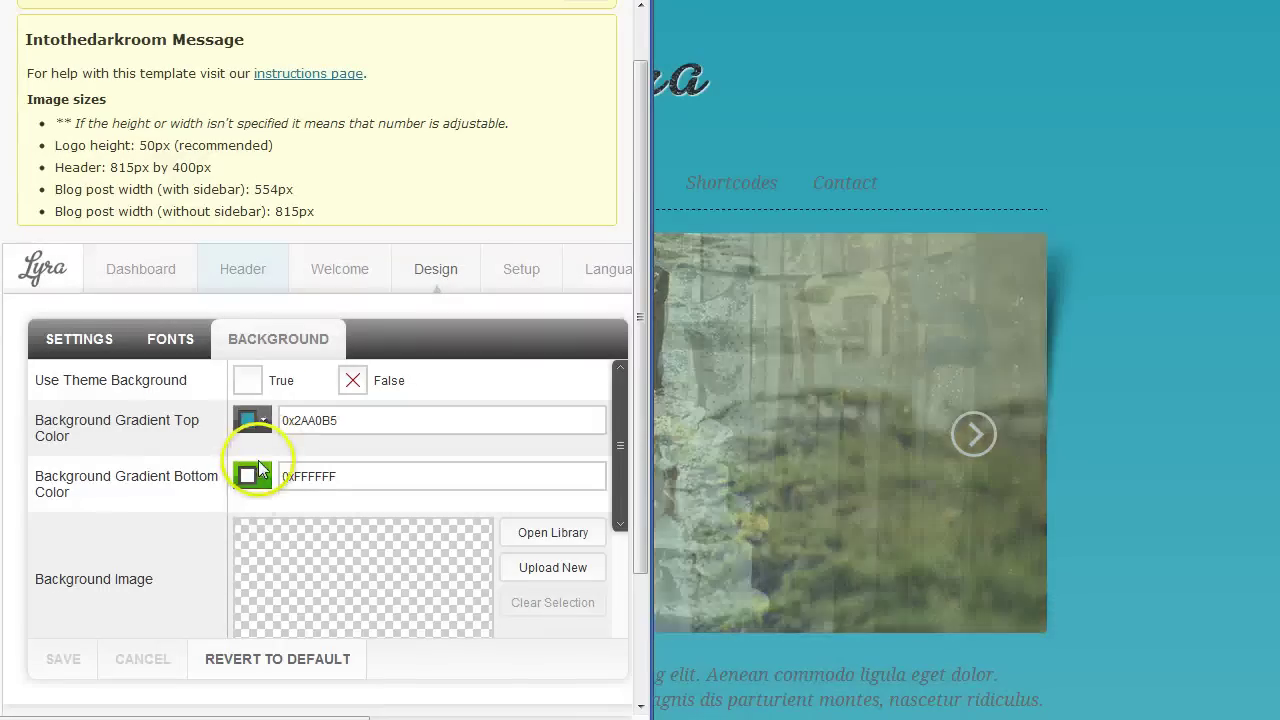
Change the Gradient Top Color back to ffffff, save, and show the Fonts settings
left_click_drag(337, 420, 295, 420)
type("ffffff")
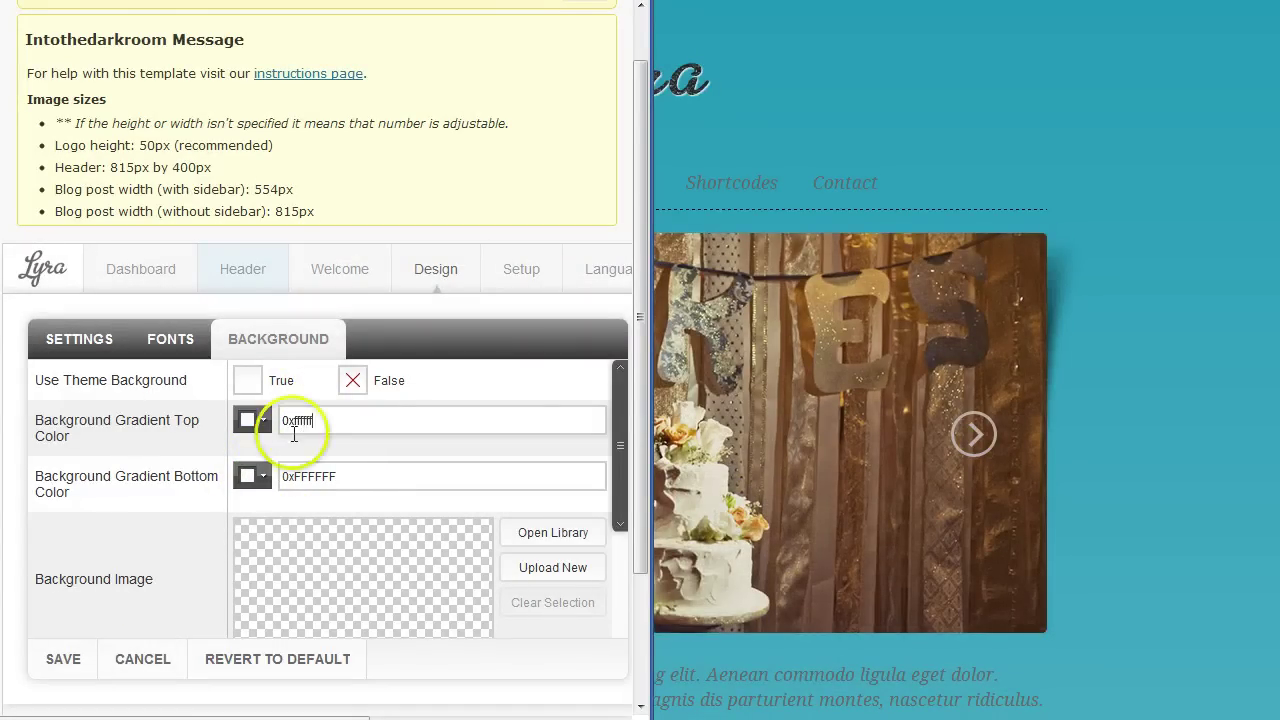
left_click(60, 660)
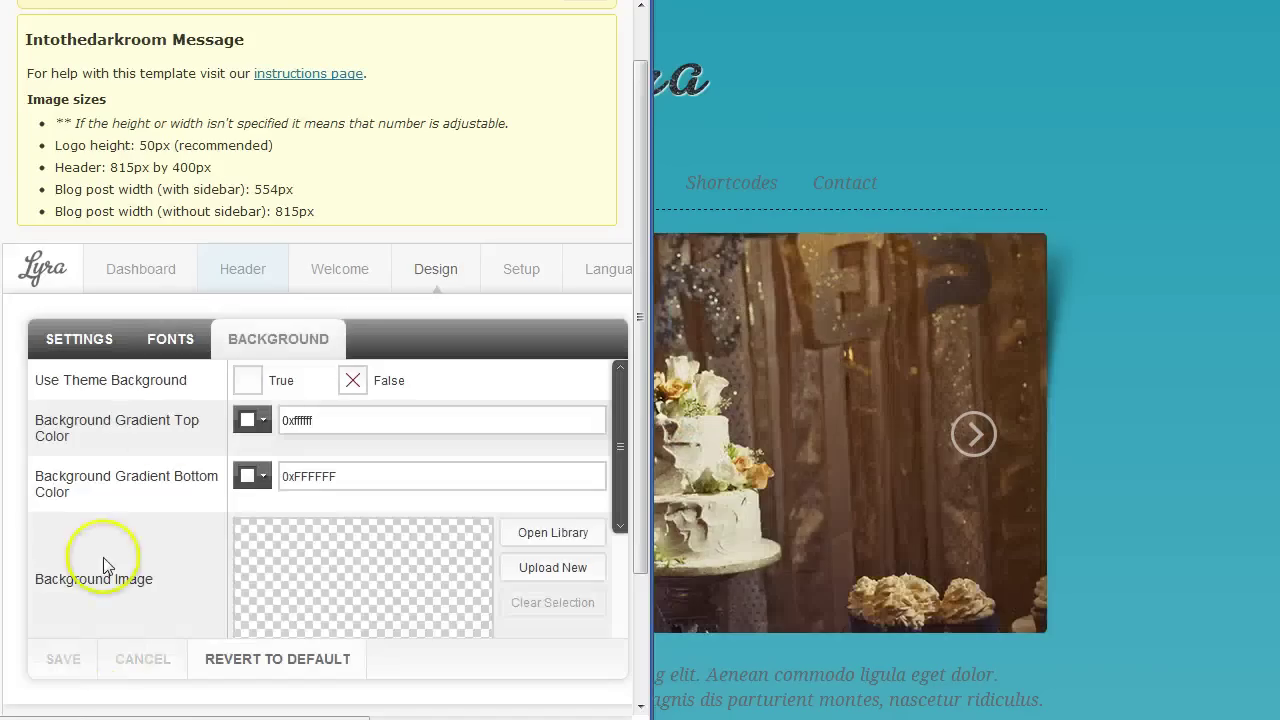
left_click(181, 342)
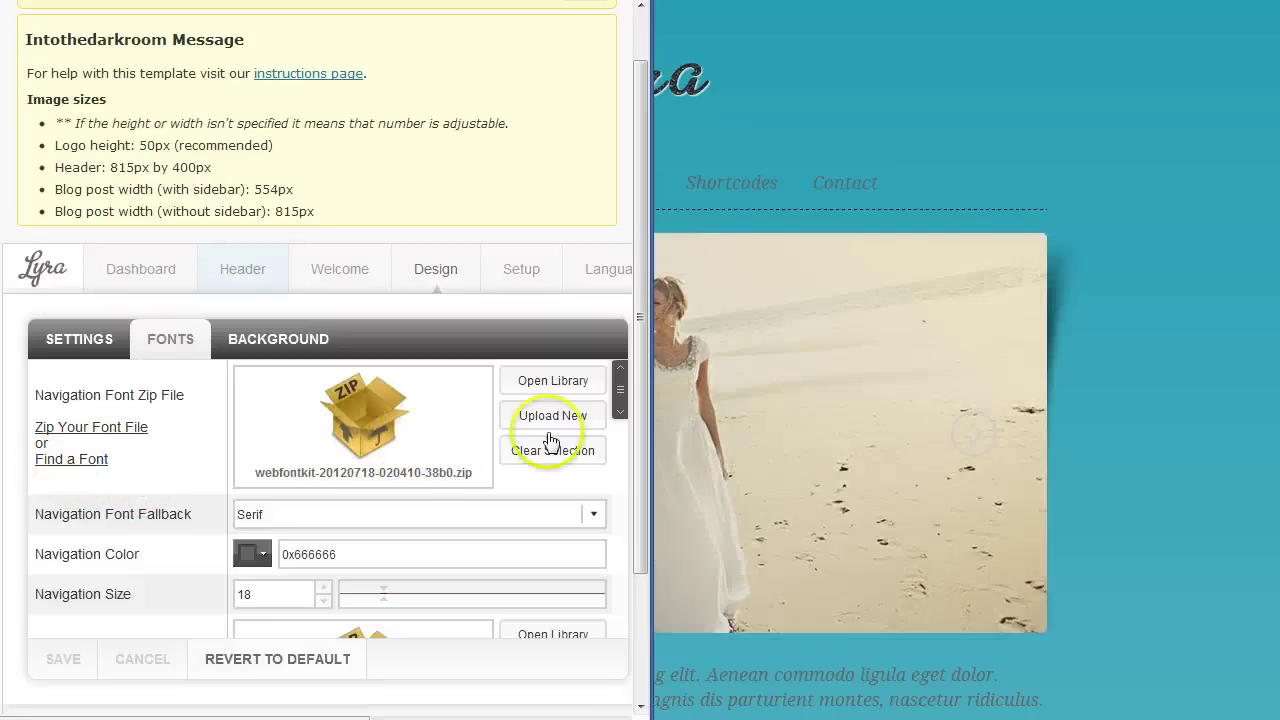
mouse_move(620, 397)
left_mouse_down()
mouse_move(631, 598)
mouse_move(630, 378)
left_mouse_up()
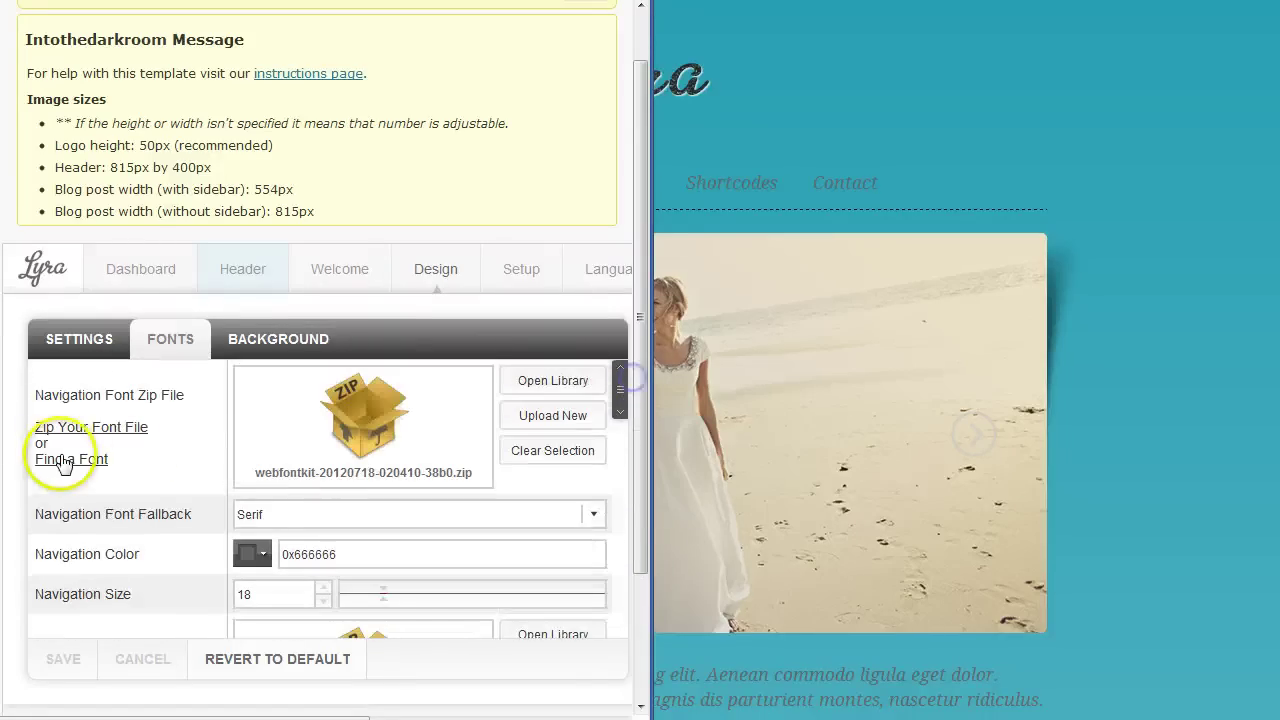
left_click(62, 459)
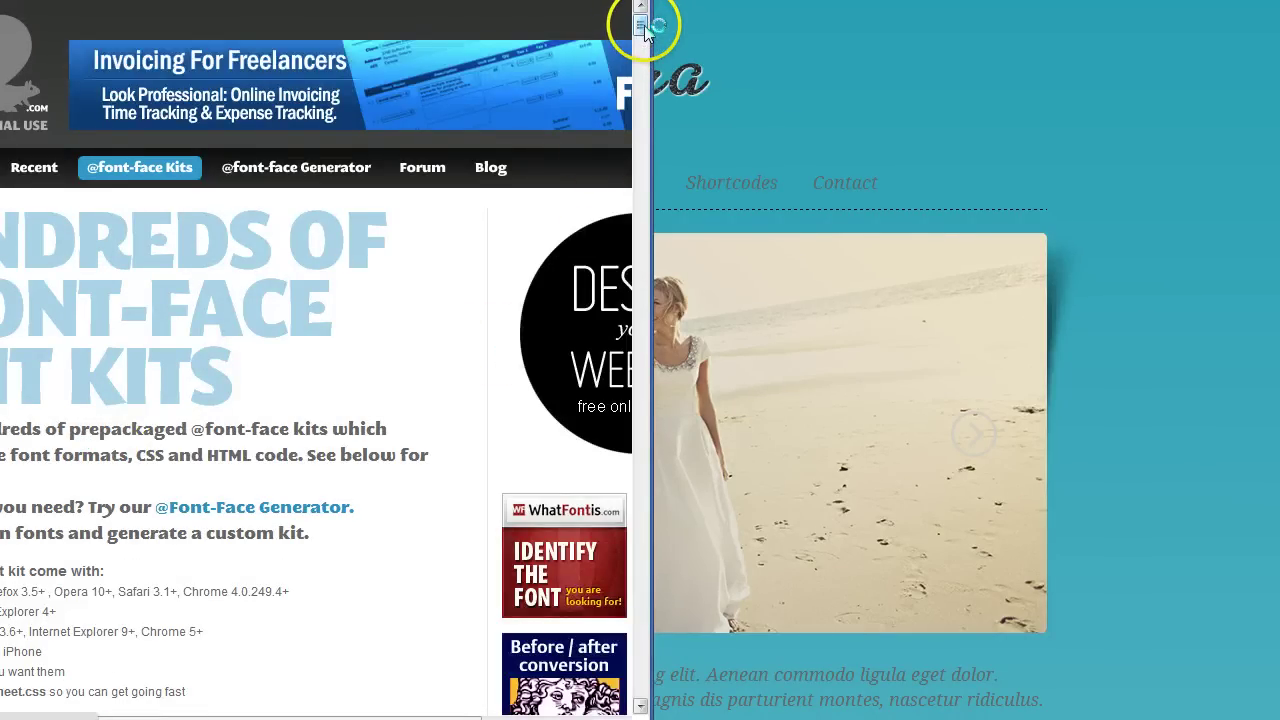
Scroll the Font Squirrel kits page down to the font list
left_click_drag(642, 27, 641, 90)
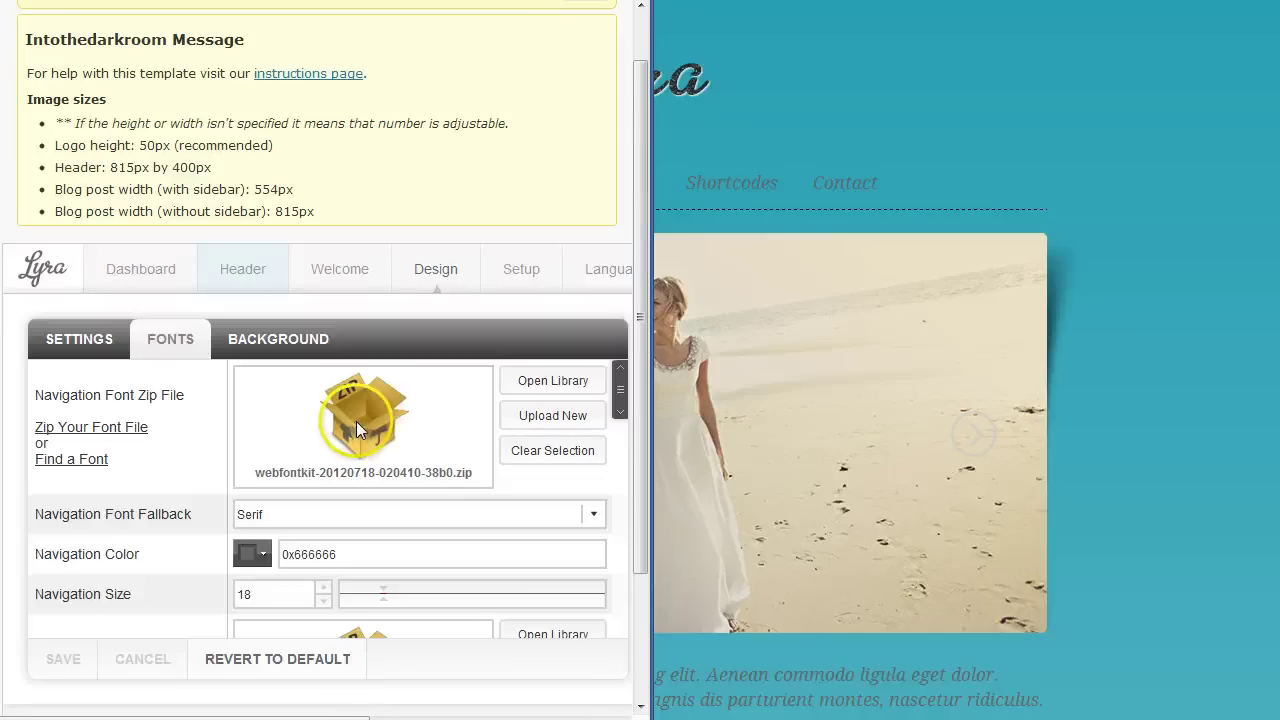
Close the settings panel to see the full site on its white background
left_click(1100, 158)
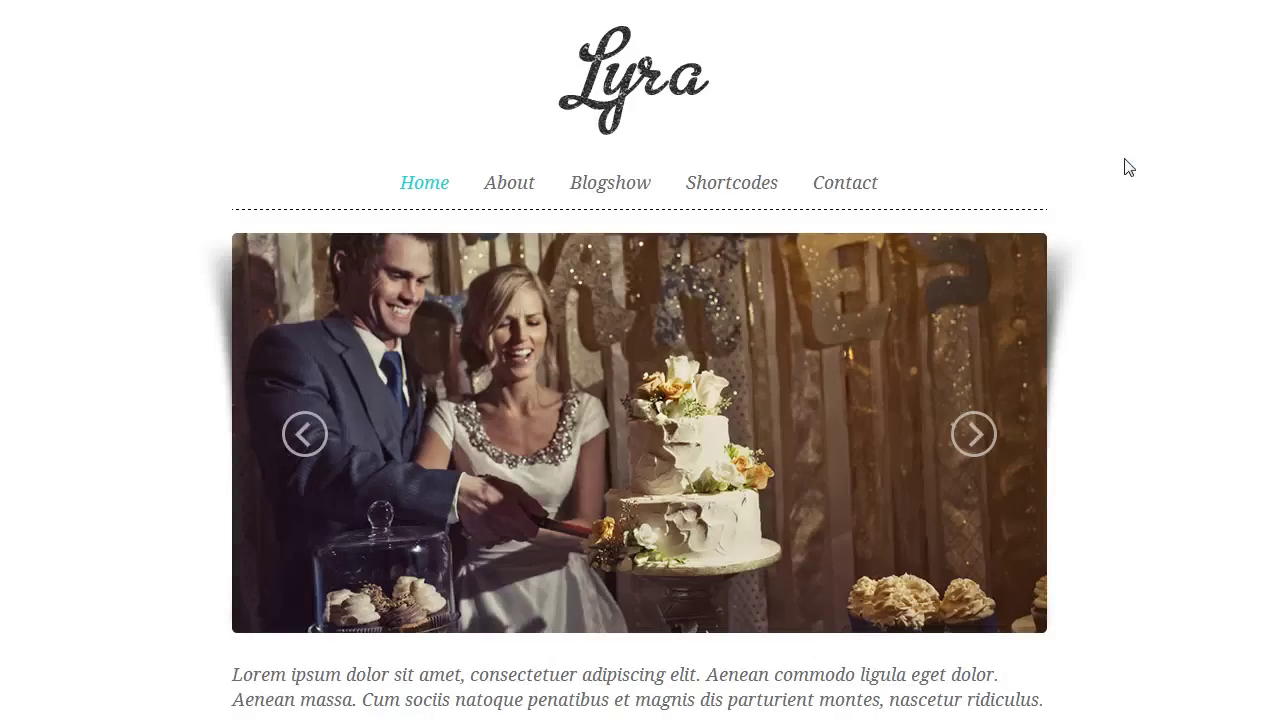
Scroll the home page past the 'Brides & Grooms' post down to the footer's social icons
left_click(1206, 171)
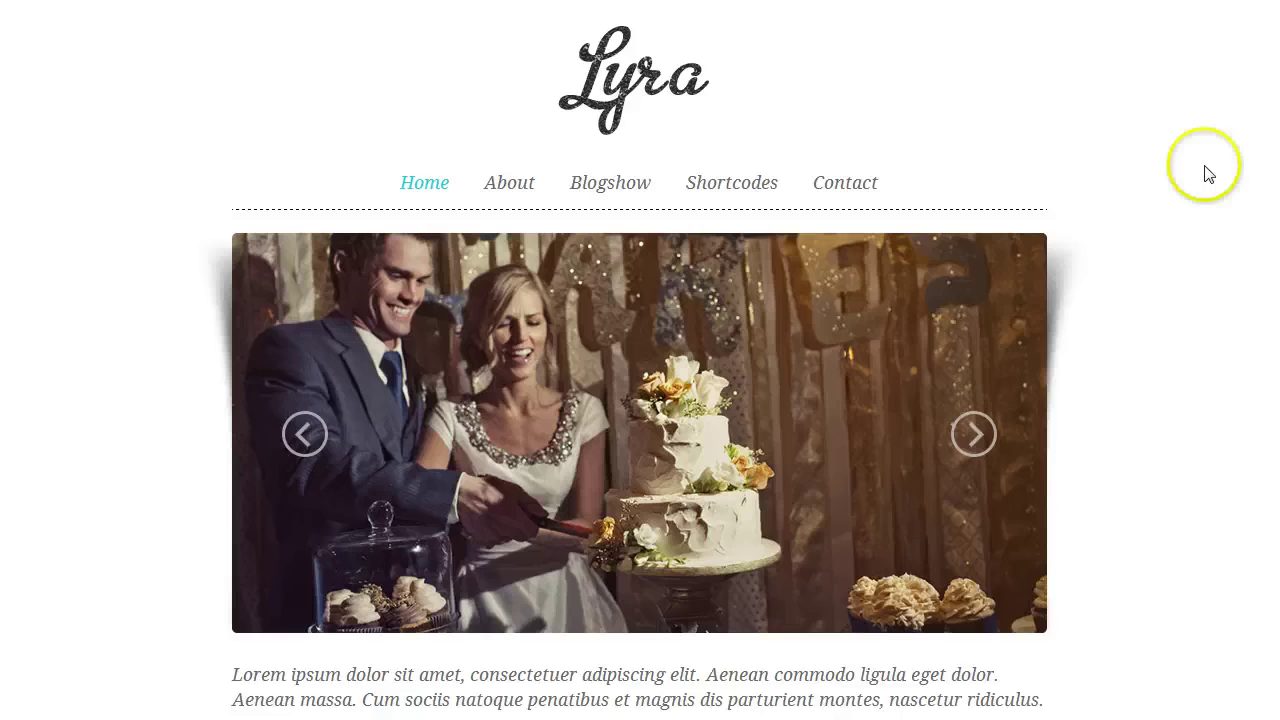
scroll(1206, 171, "down", 2)
scroll(640, 360, "down", 15)
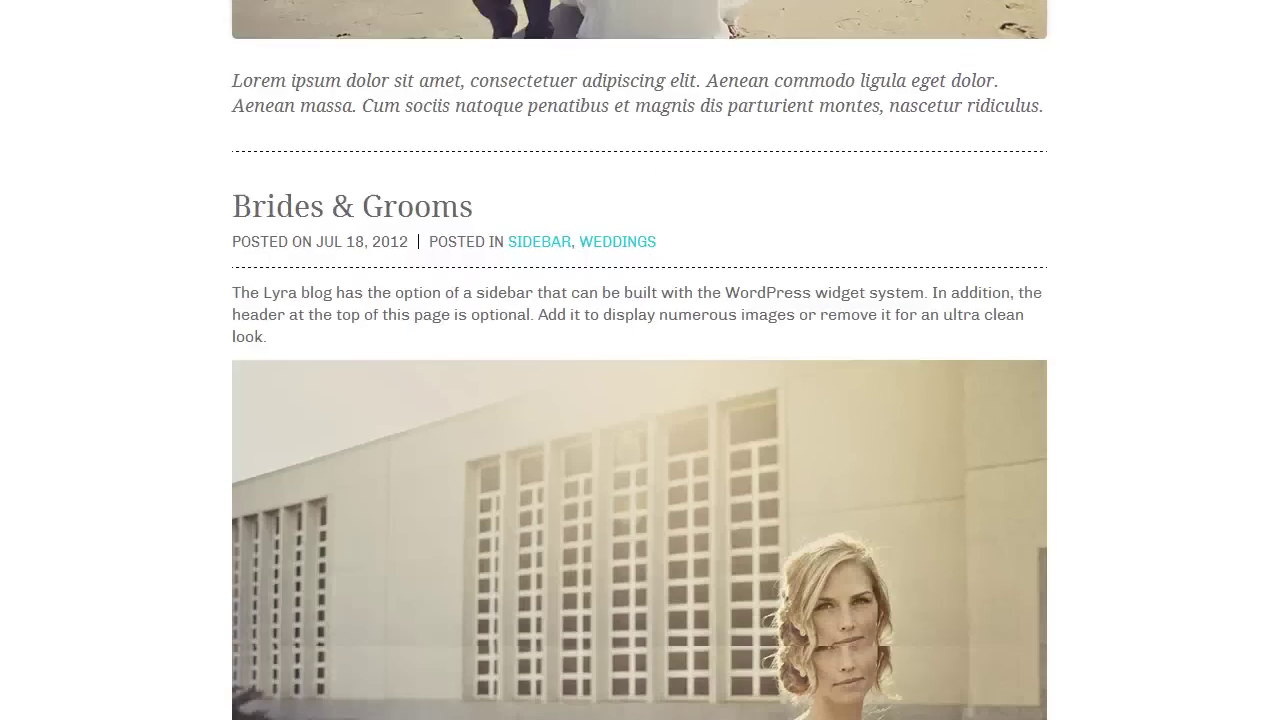
scroll(640, 360, "down", 10)
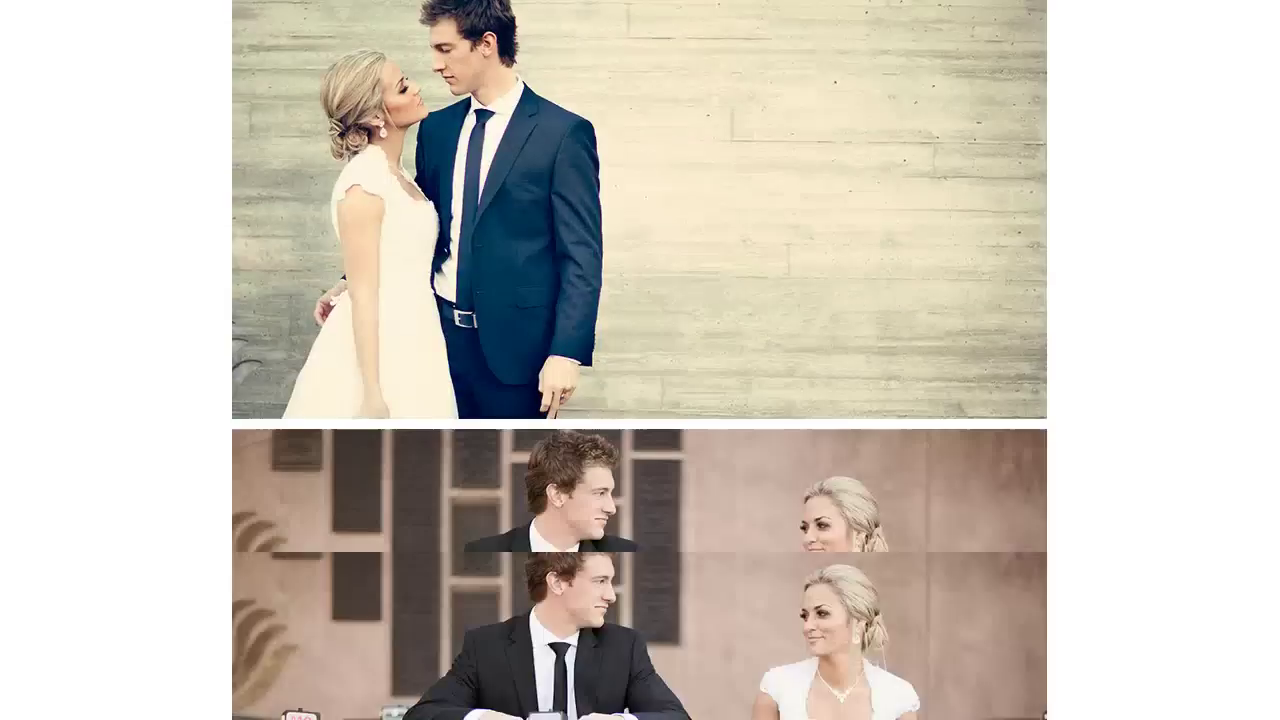